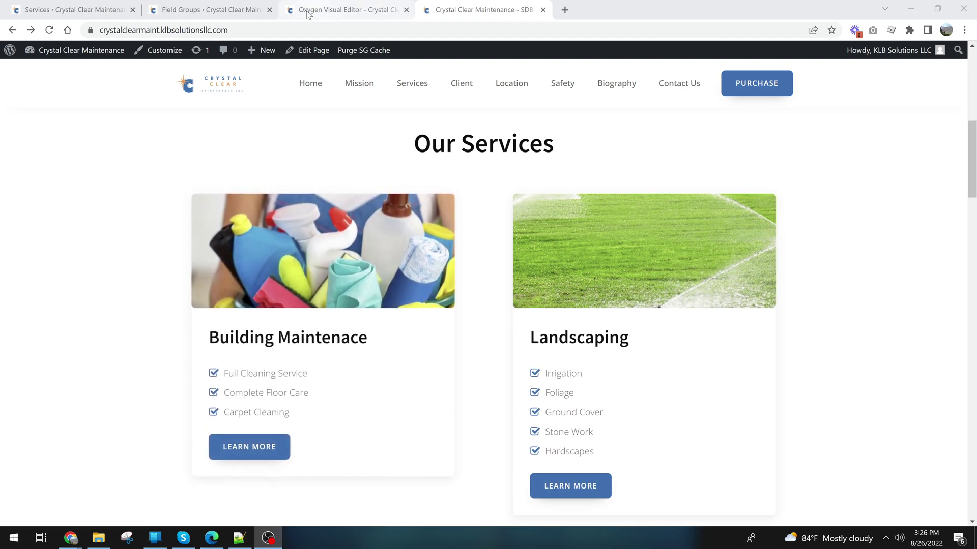
- Review the Our Services cards on the live homepage and bring up the same section in the Oxygen visual editor
{"action": "scroll", "coordinate": [569, 319], "scroll_direction": "down", "scroll_amount": 3}
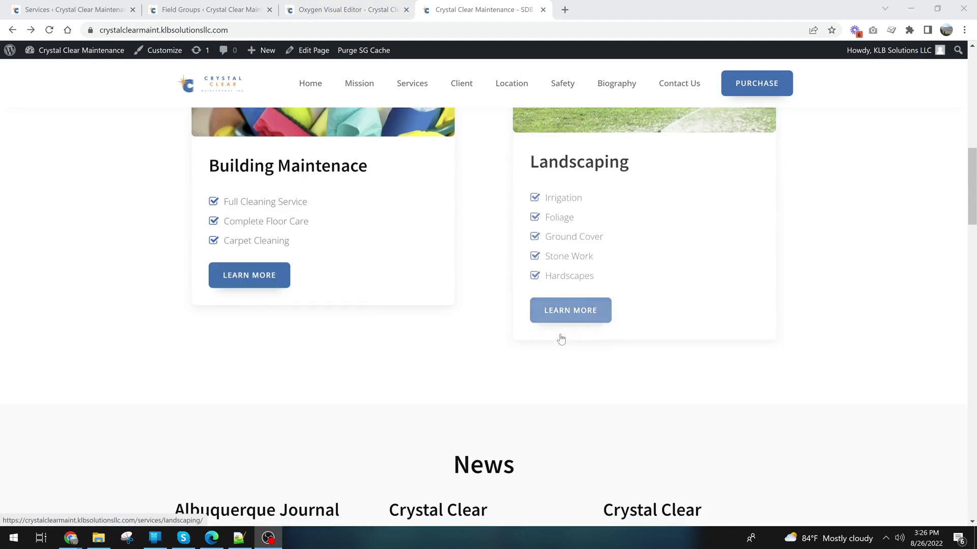
{"action": "scroll", "coordinate": [522, 336], "scroll_direction": "up", "scroll_amount": 3}
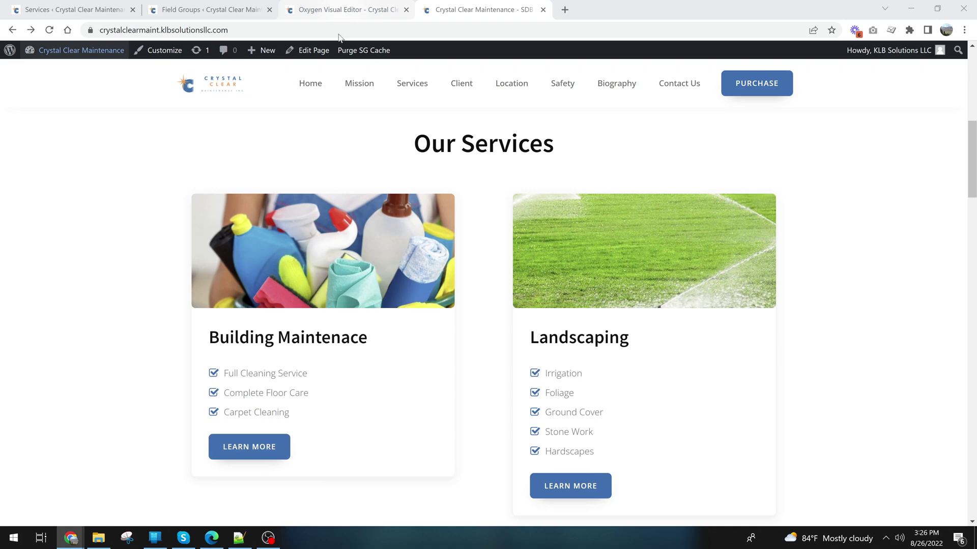
{"action": "left_click", "coordinate": [290, 12]}
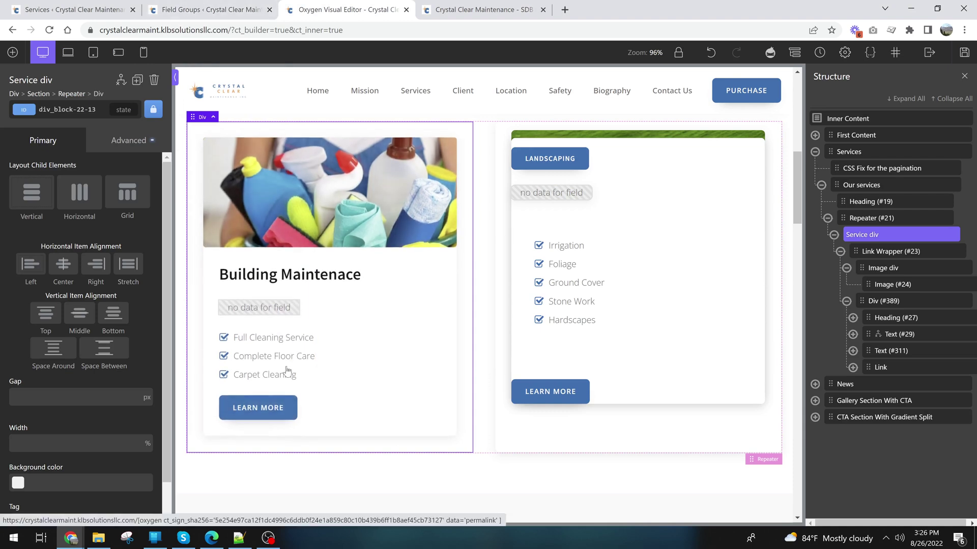
- Open the Service Fields custom field group for editing
{"action": "left_click", "coordinate": [203, 9]}
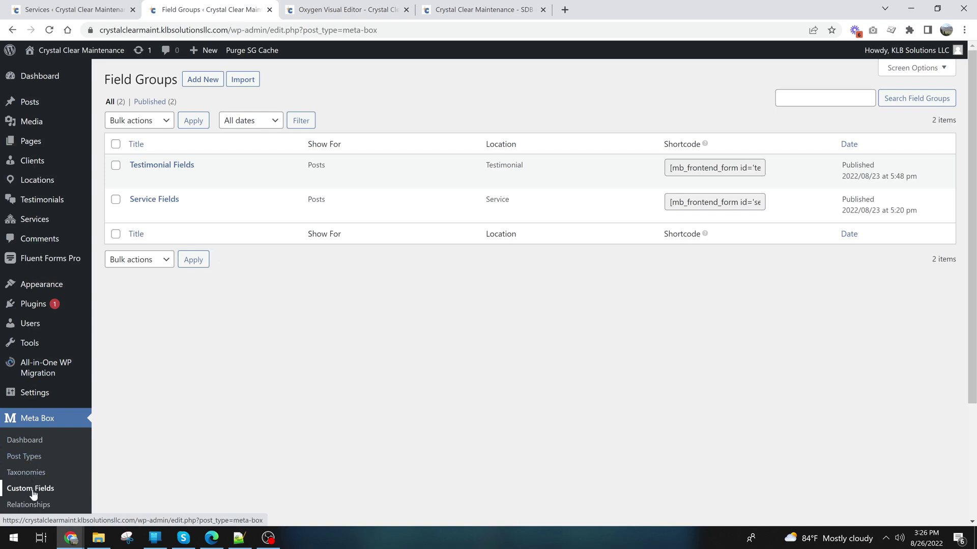
{"action": "left_click", "coordinate": [27, 458]}
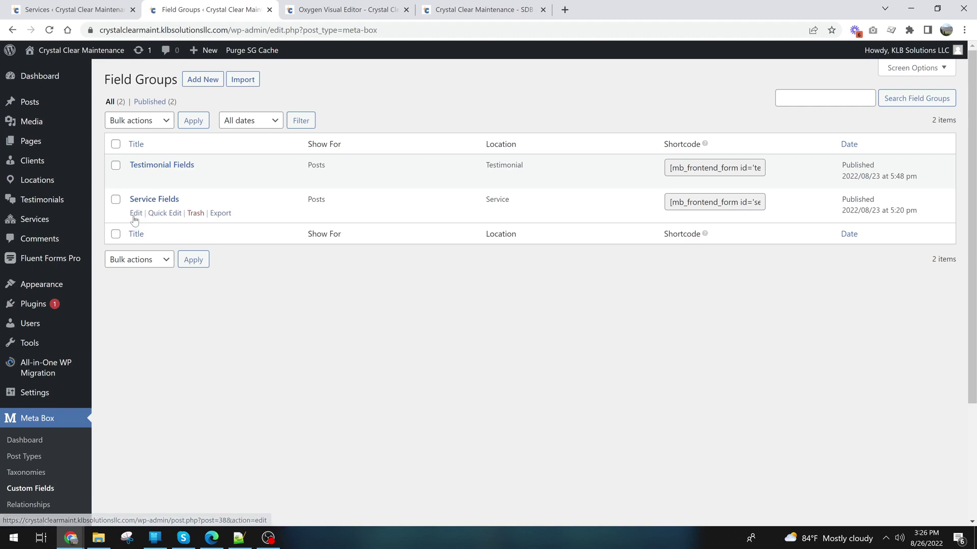
{"action": "left_click", "coordinate": [135, 214]}
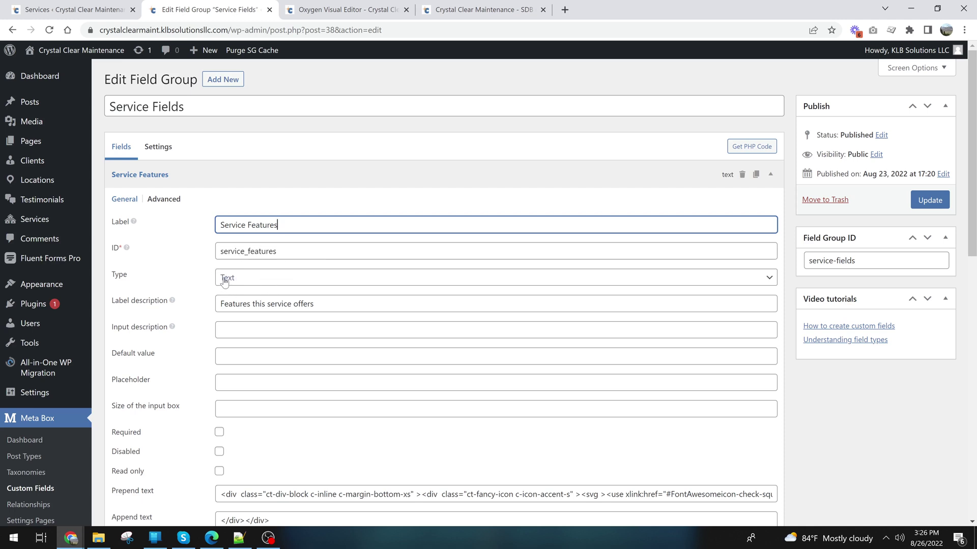
- Examine the Service Features field's prepend text, covering the wrapper div, check-square icon and text block markup
{"action": "scroll", "coordinate": [230, 277], "scroll_direction": "down", "scroll_amount": 5}
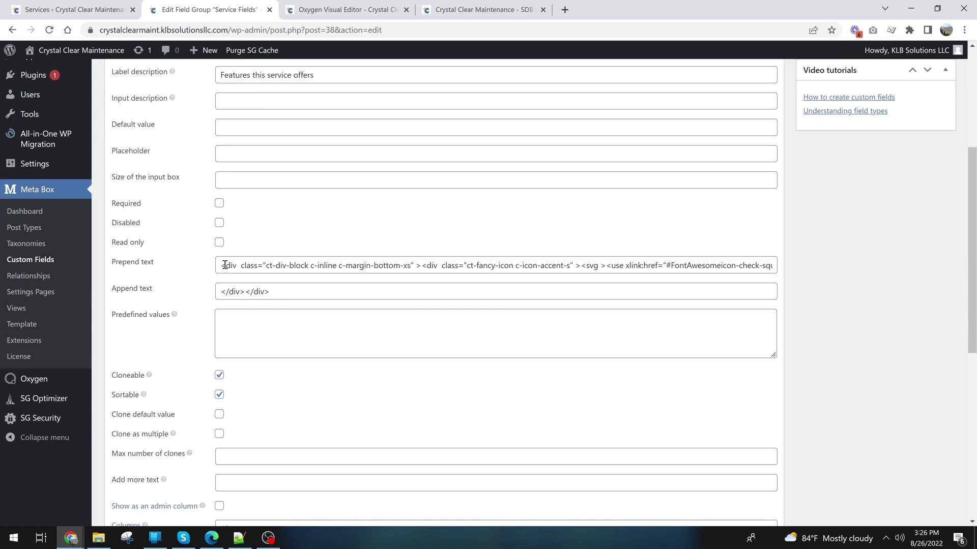
{"action": "left_click_drag", "start_coordinate": [222, 266], "coordinate": [422, 271]}
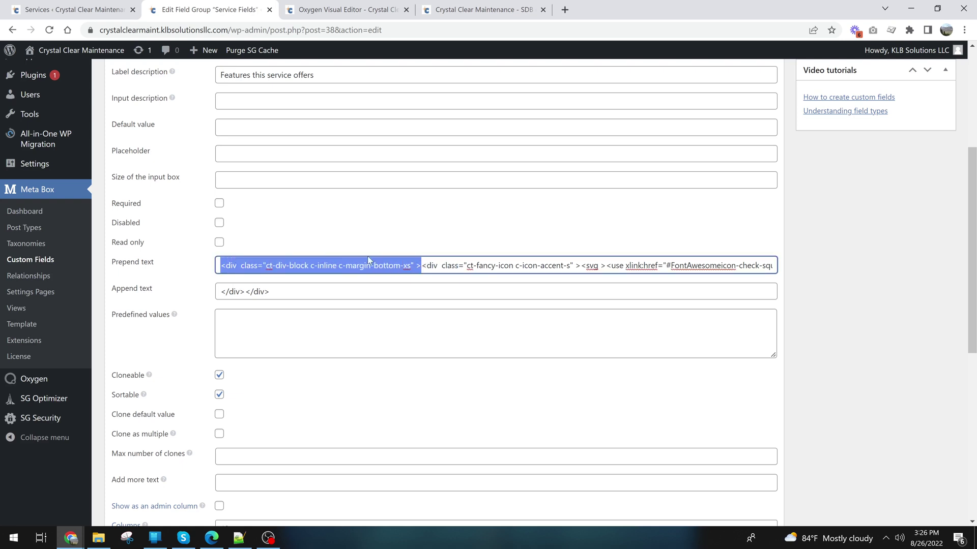
{"action": "left_click_drag", "start_coordinate": [339, 265], "coordinate": [409, 267]}
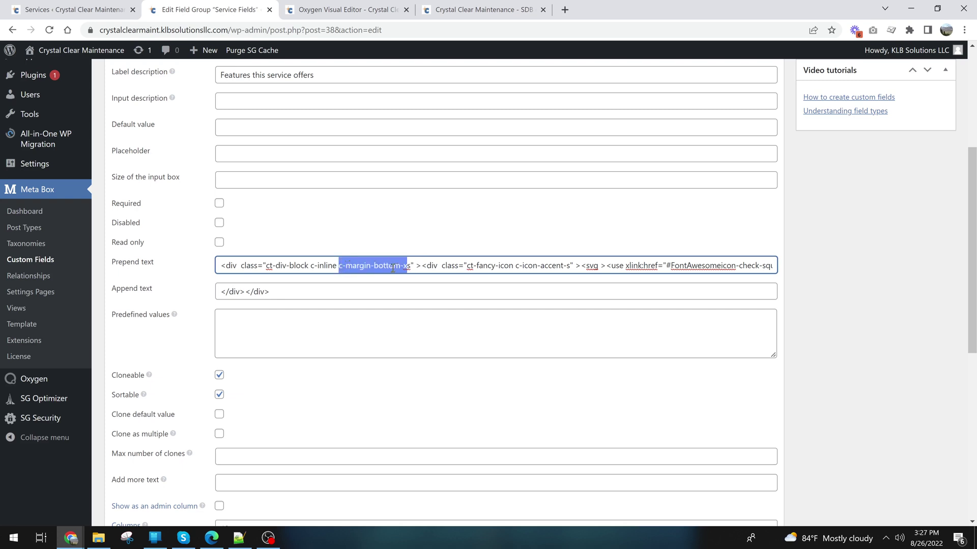
{"action": "left_click", "coordinate": [412, 266]}
{"action": "left_click_drag", "start_coordinate": [313, 265], "coordinate": [430, 266]}
{"action": "left_click", "coordinate": [420, 268]}
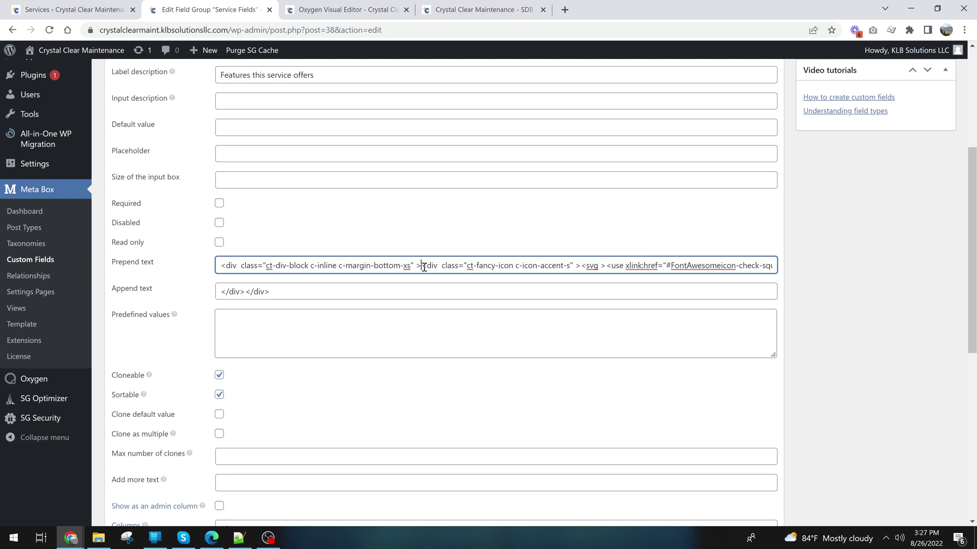
{"action": "left_click_drag", "start_coordinate": [423, 267], "coordinate": [718, 268]}
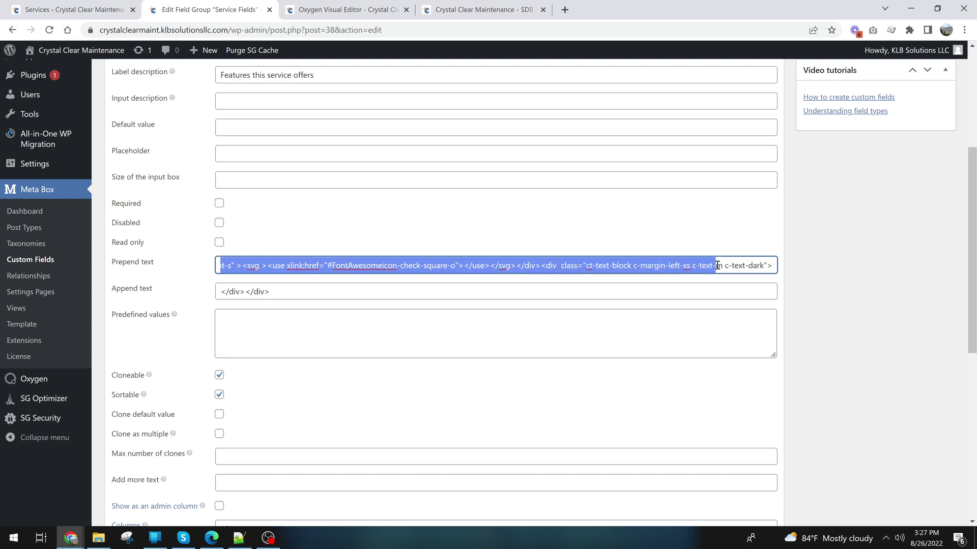
{"action": "left_click", "coordinate": [582, 255]}
{"action": "left_click_drag", "start_coordinate": [572, 267], "coordinate": [795, 274]}
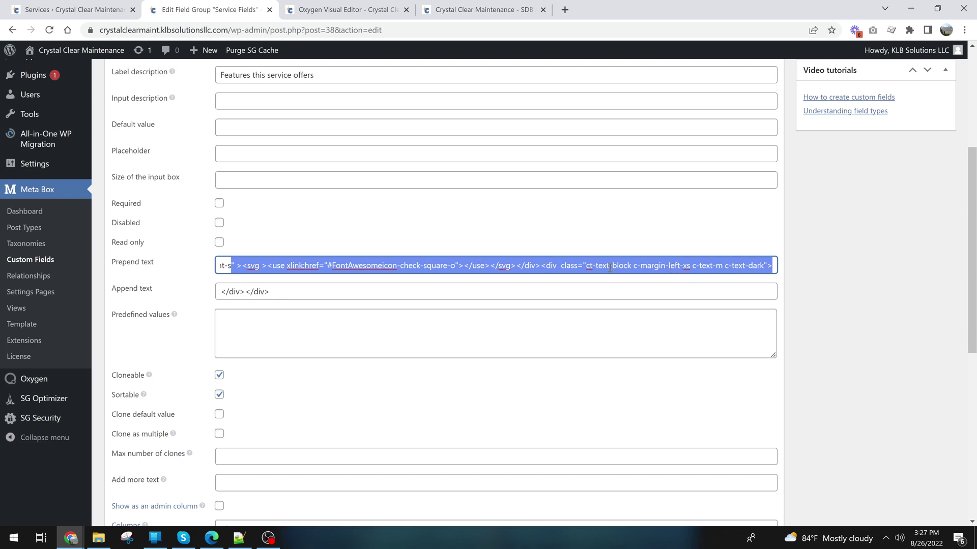
{"action": "left_click", "coordinate": [593, 266]}
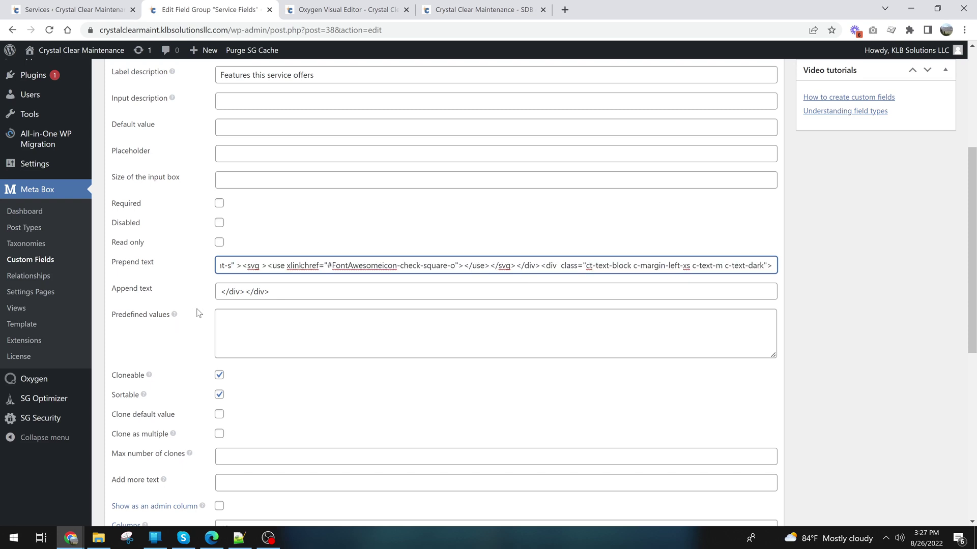
- Examine the Service Features field's append text and its cloneable and sortable options
{"action": "key", "text": "Tab"}
{"action": "left_click", "coordinate": [280, 291]}
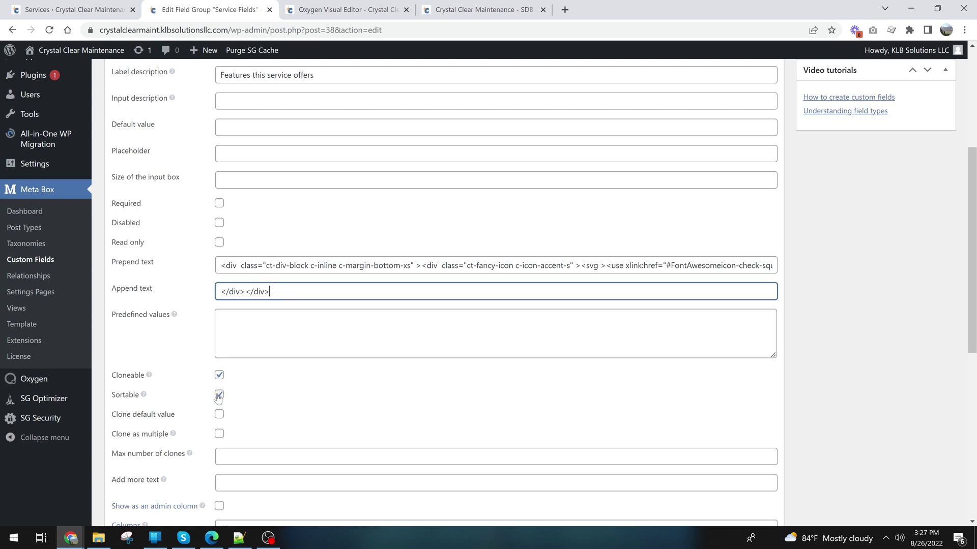
{"action": "scroll", "coordinate": [219, 397], "scroll_direction": "down", "scroll_amount": 1}
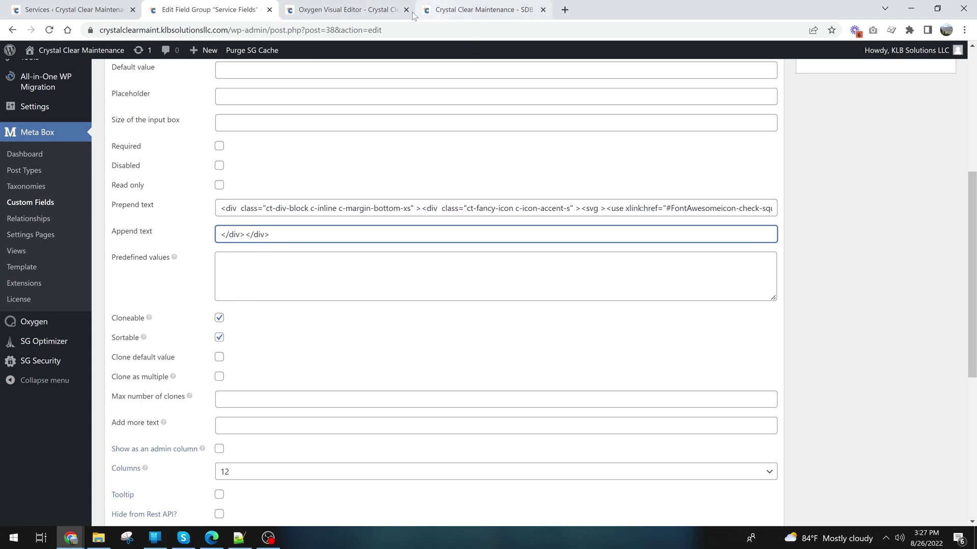
- Check the services repeater in the Oxygen editor, and open the Building Maintenace service for editing
{"action": "left_click", "coordinate": [351, 9]}
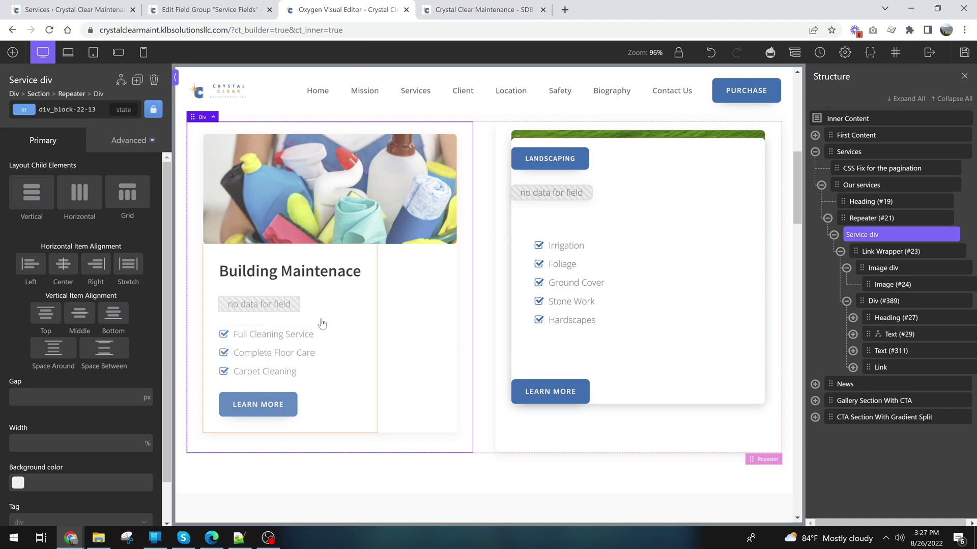
{"action": "left_click", "coordinate": [107, 5]}
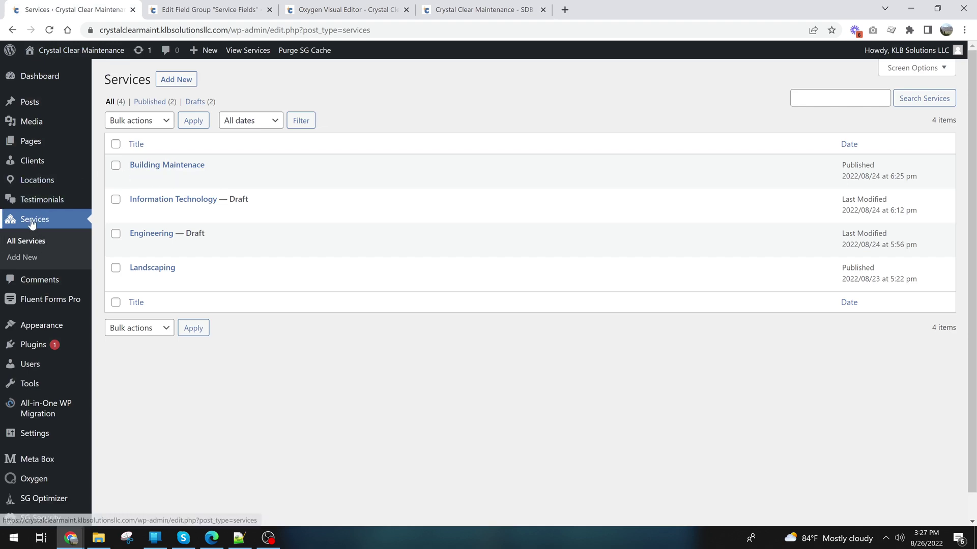
{"action": "mouse_move", "coordinate": [135, 164]}
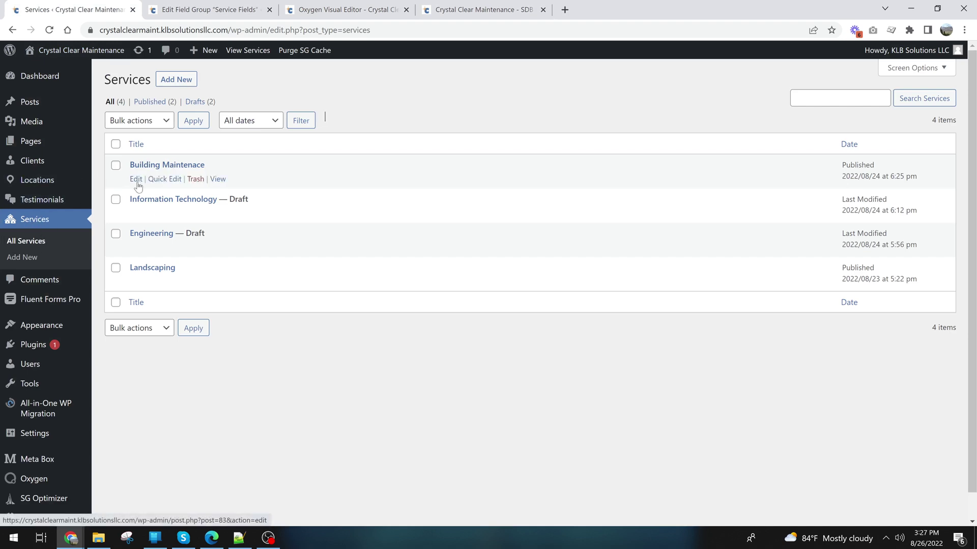
{"action": "left_click", "coordinate": [136, 179]}
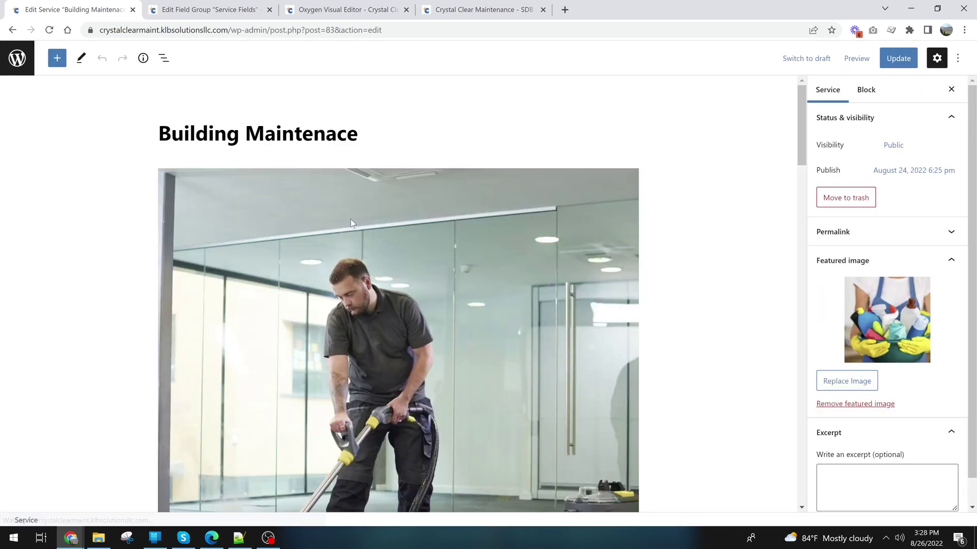
- Examine the Service Features entries under Service Fields on the Building Maintenace service
{"action": "scroll", "coordinate": [410, 215], "scroll_direction": "down", "scroll_amount": 6}
{"action": "scroll", "coordinate": [412, 233], "scroll_direction": "down", "scroll_amount": 15}
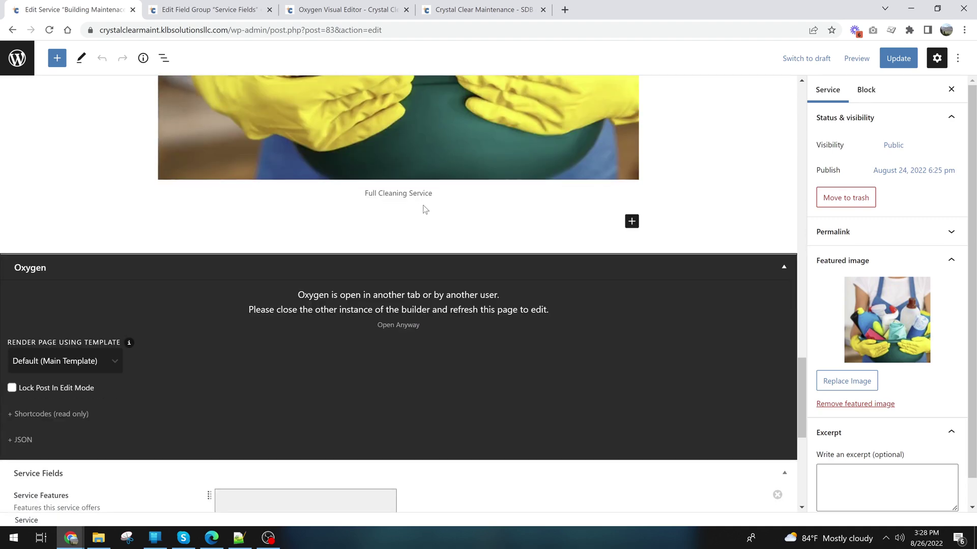
{"action": "scroll", "coordinate": [424, 210], "scroll_direction": "up", "scroll_amount": 8}
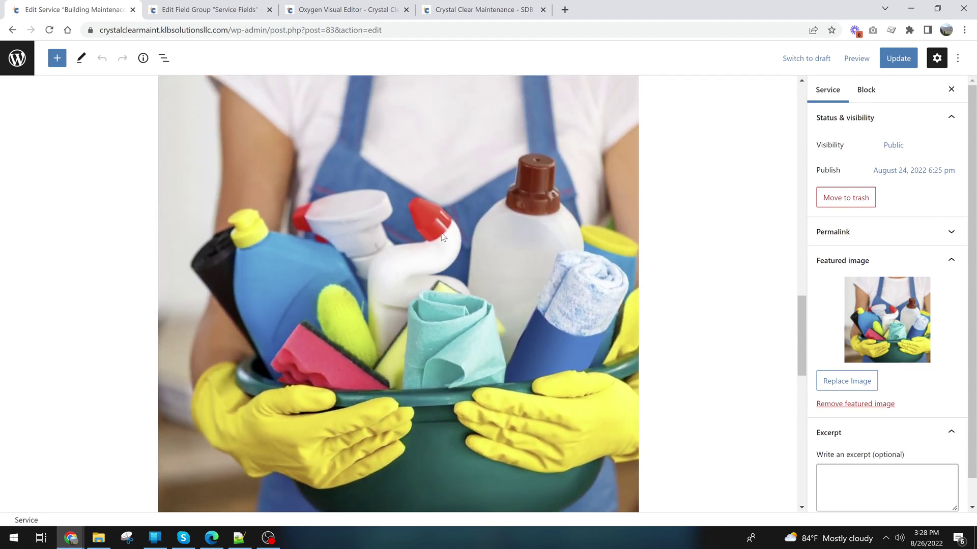
{"action": "scroll", "coordinate": [450, 249], "scroll_direction": "down", "scroll_amount": 10}
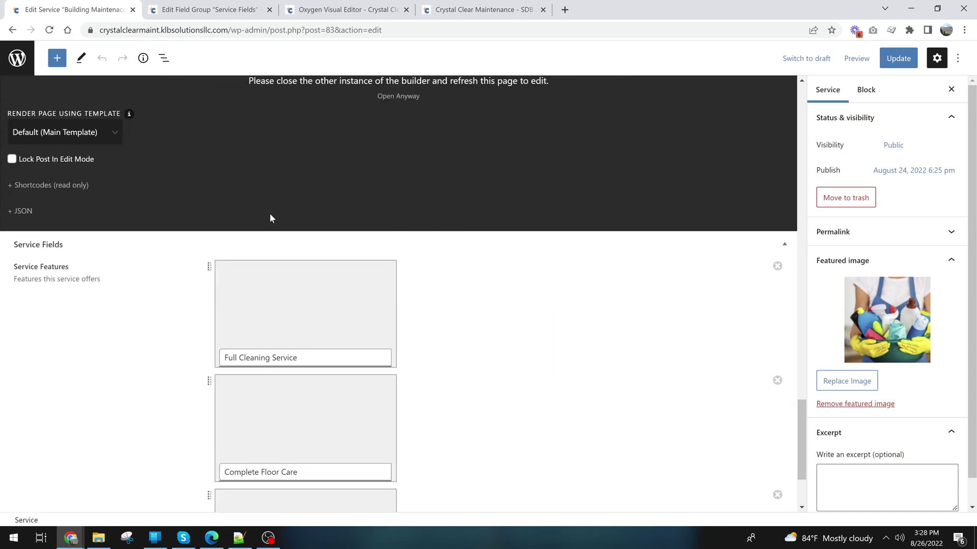
{"action": "scroll", "coordinate": [272, 229], "scroll_direction": "down", "scroll_amount": 3}
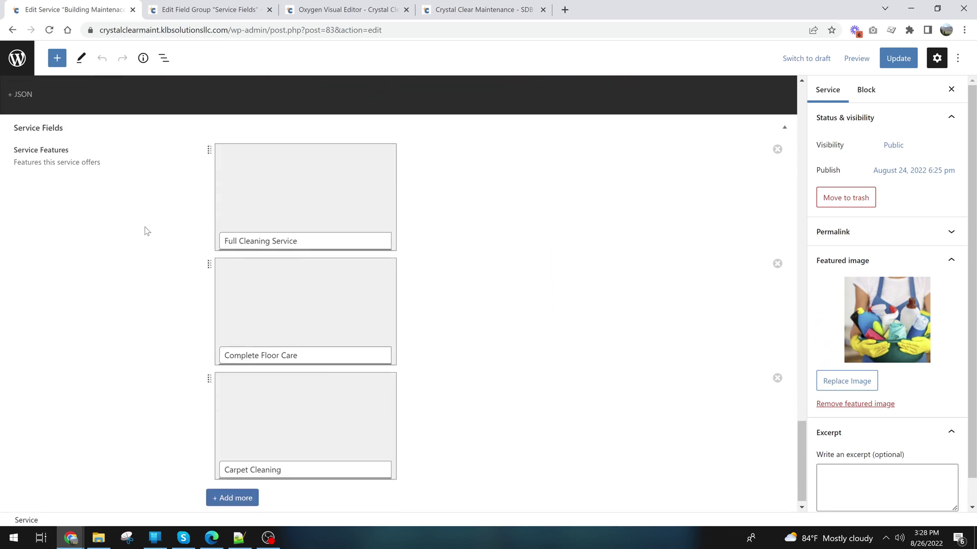
{"action": "scroll", "coordinate": [244, 259], "scroll_direction": "down", "scroll_amount": 1}
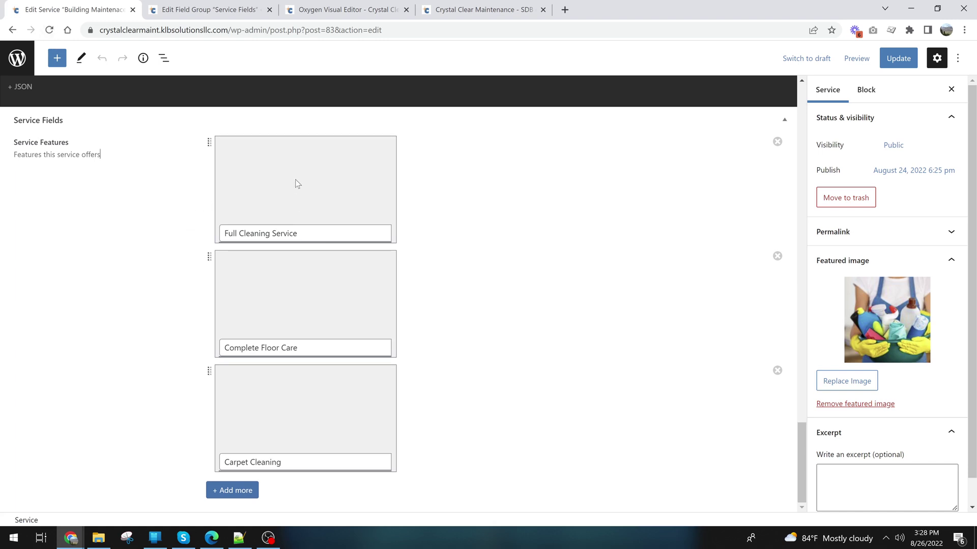
{"action": "right_click", "coordinate": [269, 180]}
{"action": "left_click", "coordinate": [167, 239]}
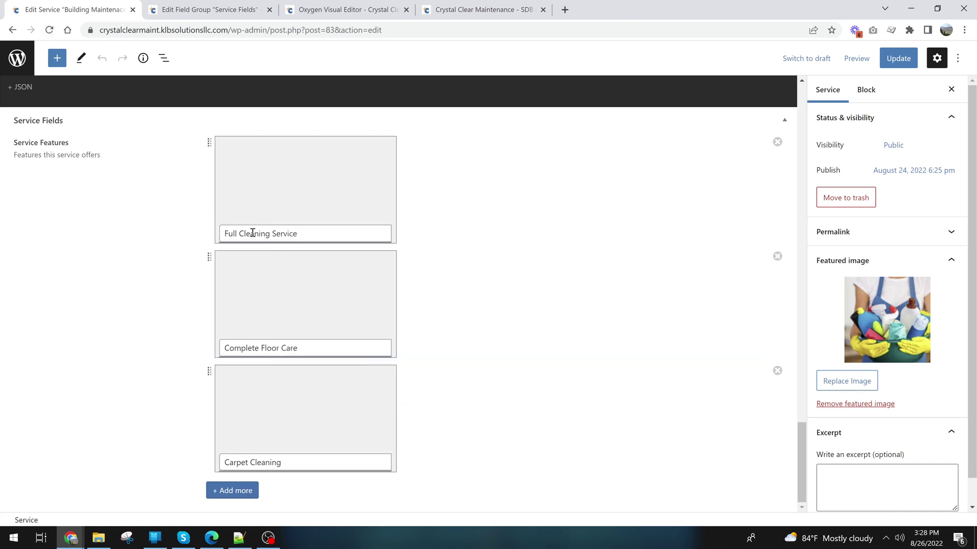
{"action": "left_click_drag", "start_coordinate": [227, 233], "coordinate": [399, 342]}
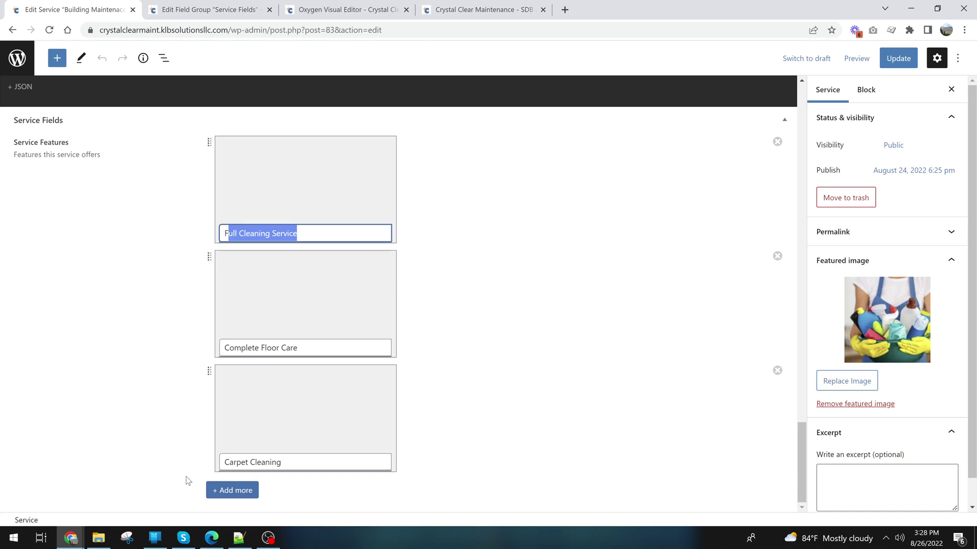
- Add another Service Features entry reading "something else" and update the Building Maintenace service
{"action": "left_click", "coordinate": [229, 491]}
{"action": "scroll", "coordinate": [377, 425], "scroll_direction": "down", "scroll_amount": 2}
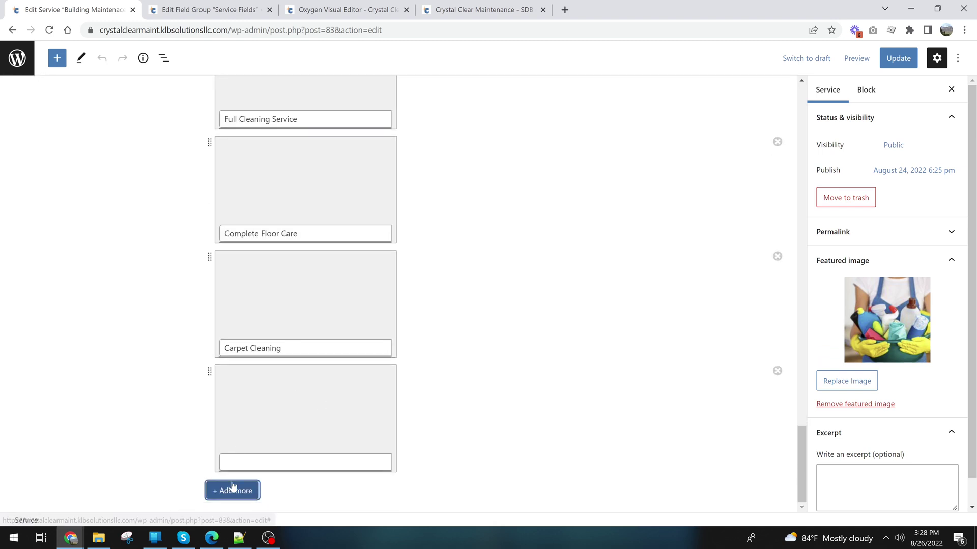
{"action": "left_click", "coordinate": [251, 461]}
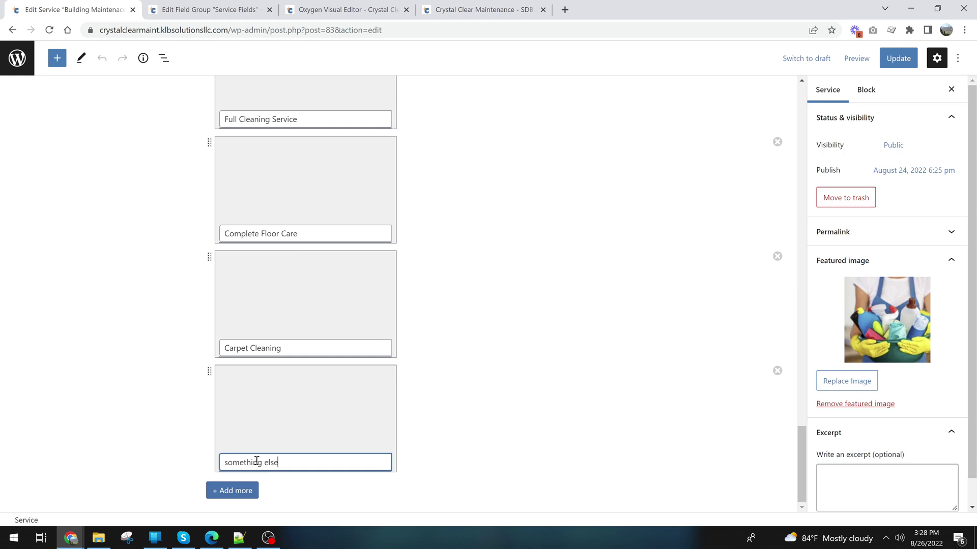
{"action": "type", "text": "something else"}
{"action": "left_click", "coordinate": [899, 58]}
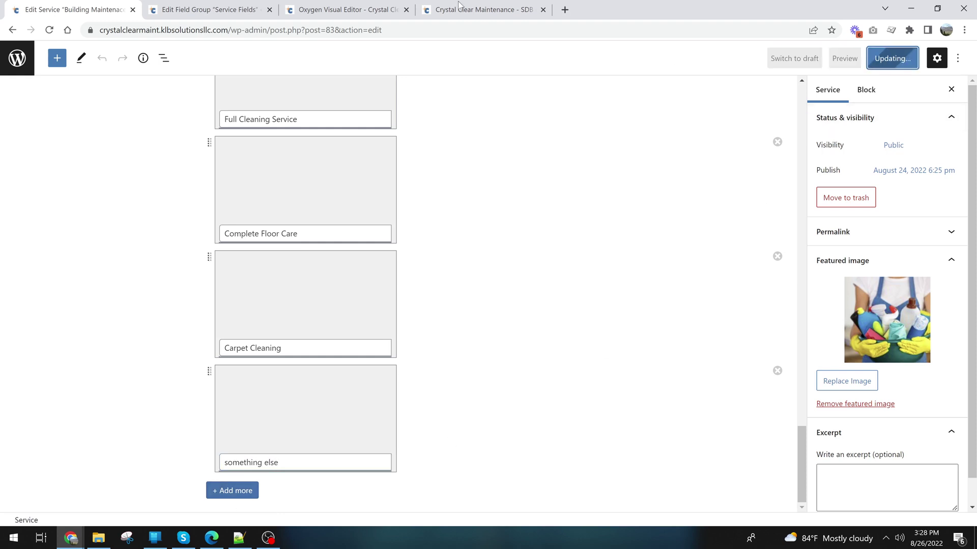
- Reload the live homepage and compare its service cards with the Oxygen layout and the Service Features field settings
{"action": "left_click", "coordinate": [466, 16]}
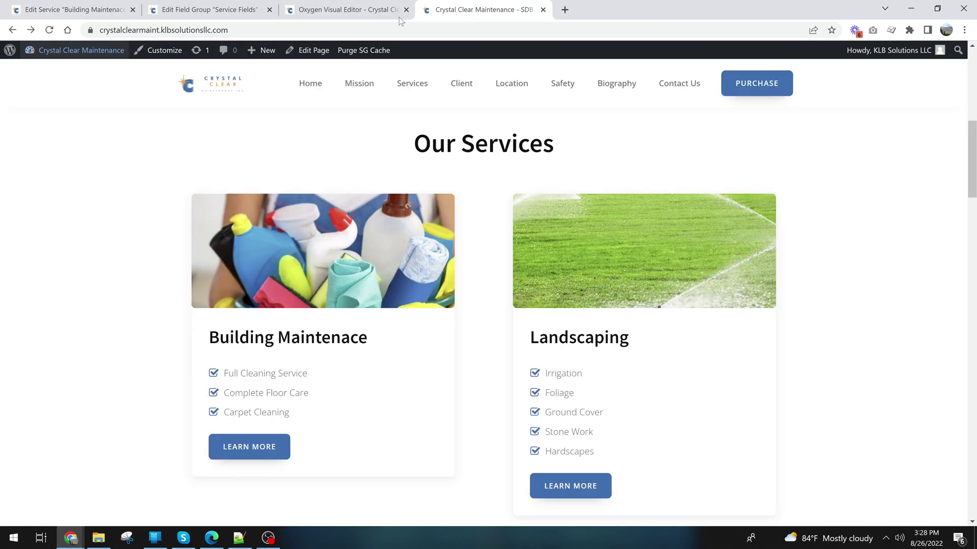
{"action": "left_click", "coordinate": [51, 32]}
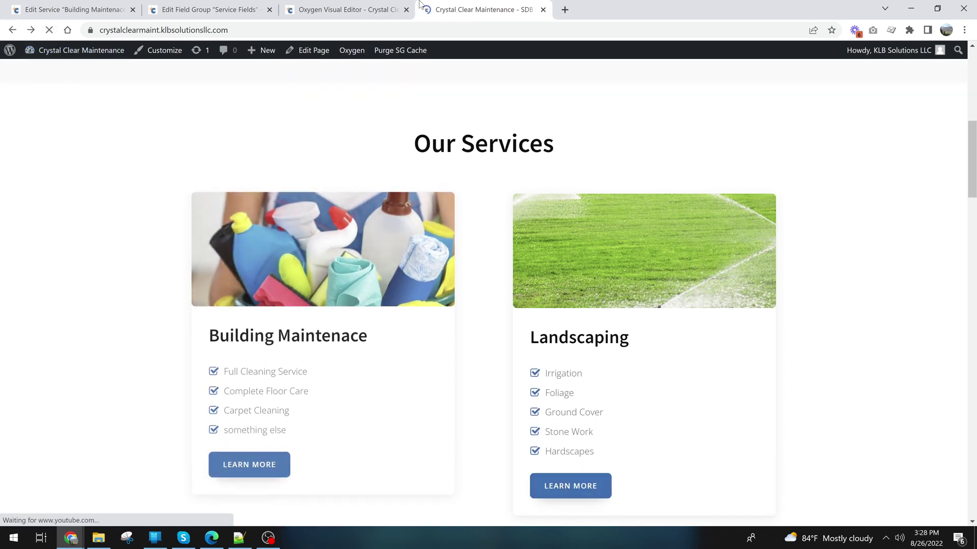
{"action": "left_click", "coordinate": [346, 16]}
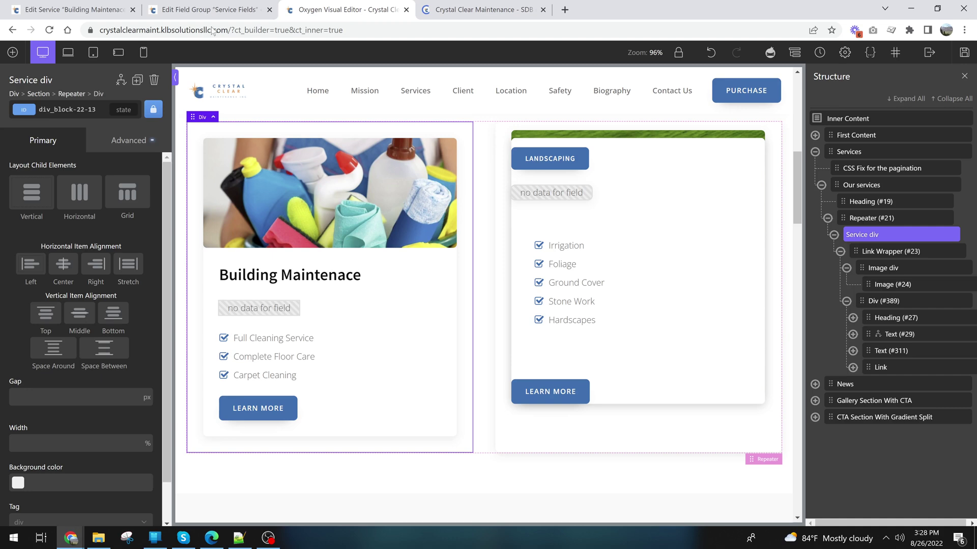
{"action": "left_click", "coordinate": [243, 4]}
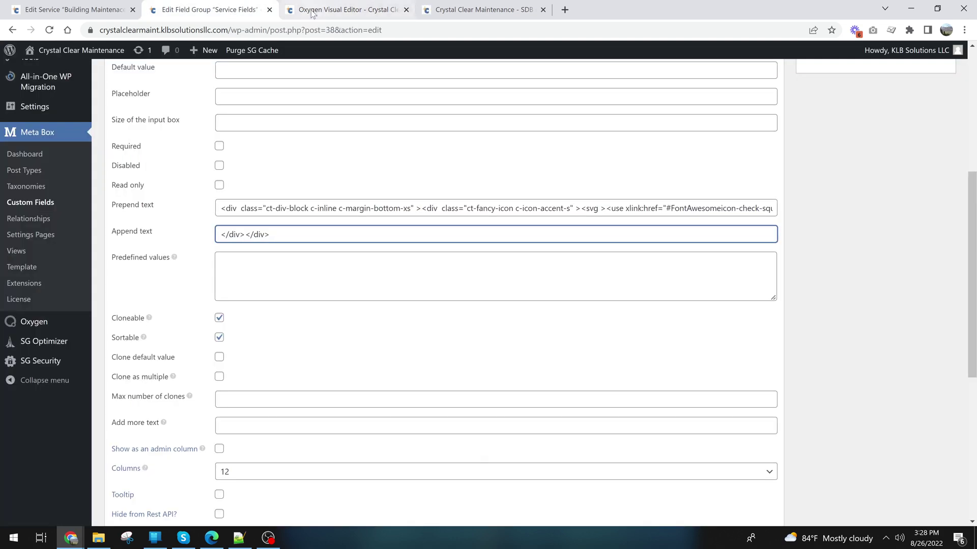
{"action": "left_click", "coordinate": [328, 11]}
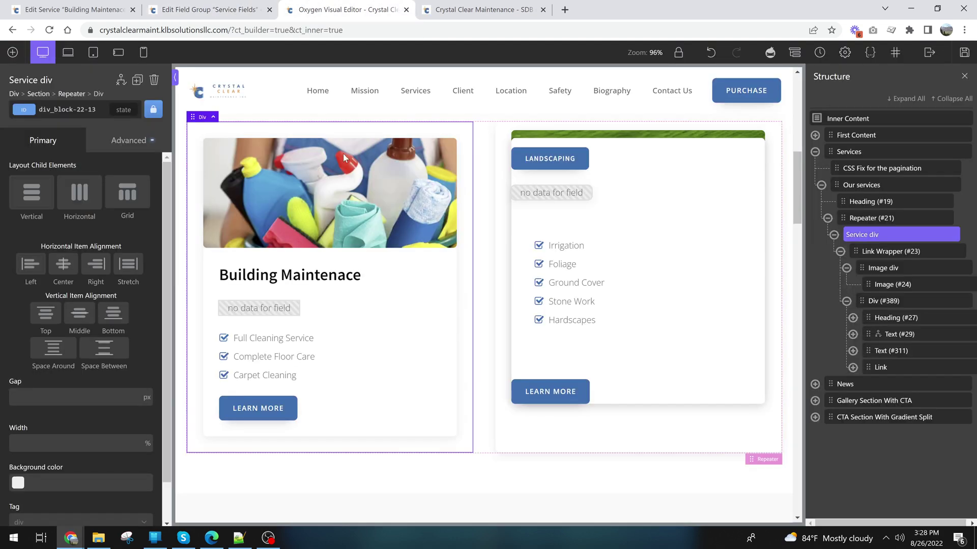
{"action": "left_click", "coordinate": [473, 11]}
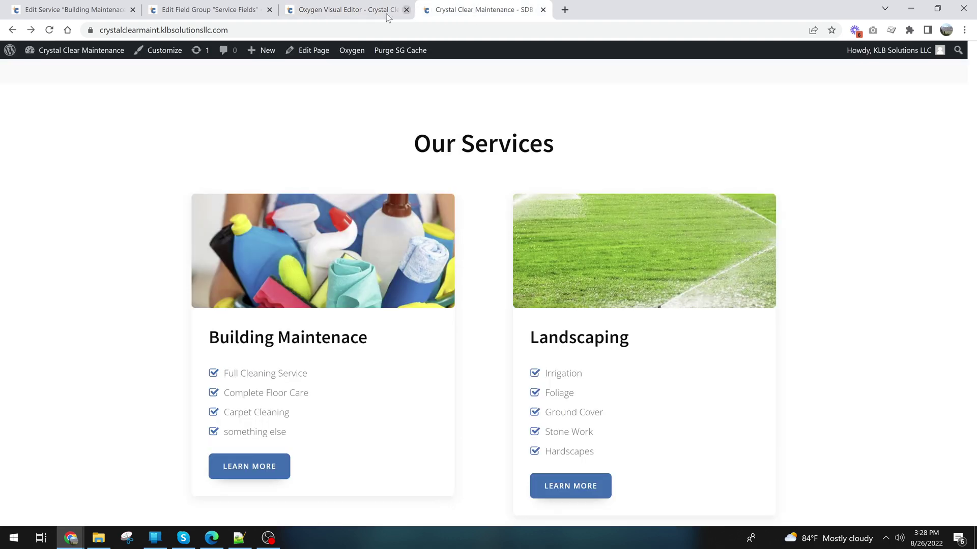
- Remove the "something else" entry from Service Features on the Building Maintenace service and update the service
{"action": "left_click", "coordinate": [168, 9]}
{"action": "left_click", "coordinate": [94, 5]}
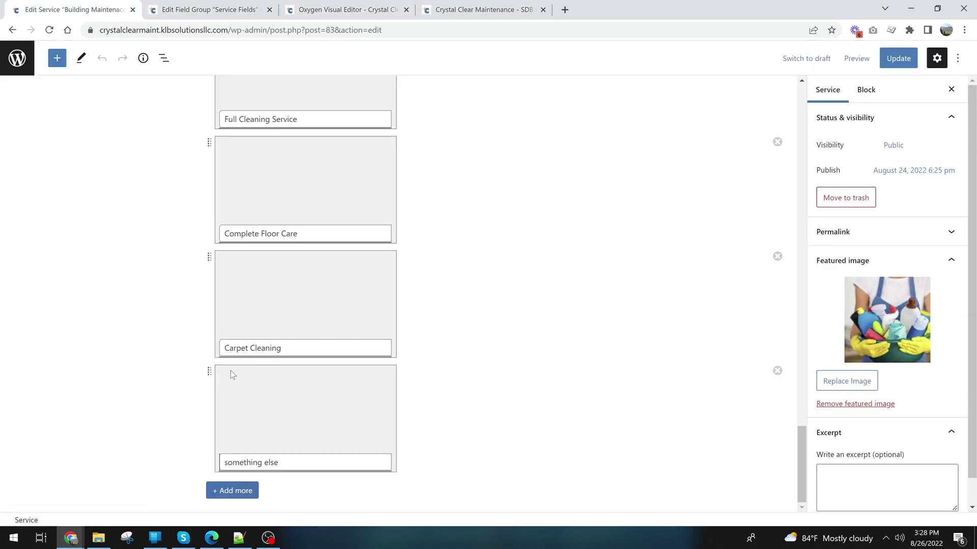
{"action": "right_click", "coordinate": [207, 372]}
{"action": "left_click", "coordinate": [430, 399]}
{"action": "scroll", "coordinate": [687, 443], "scroll_direction": "up", "scroll_amount": 3}
{"action": "scroll", "coordinate": [764, 446], "scroll_direction": "down", "scroll_amount": 4}
{"action": "left_click", "coordinate": [778, 371]}
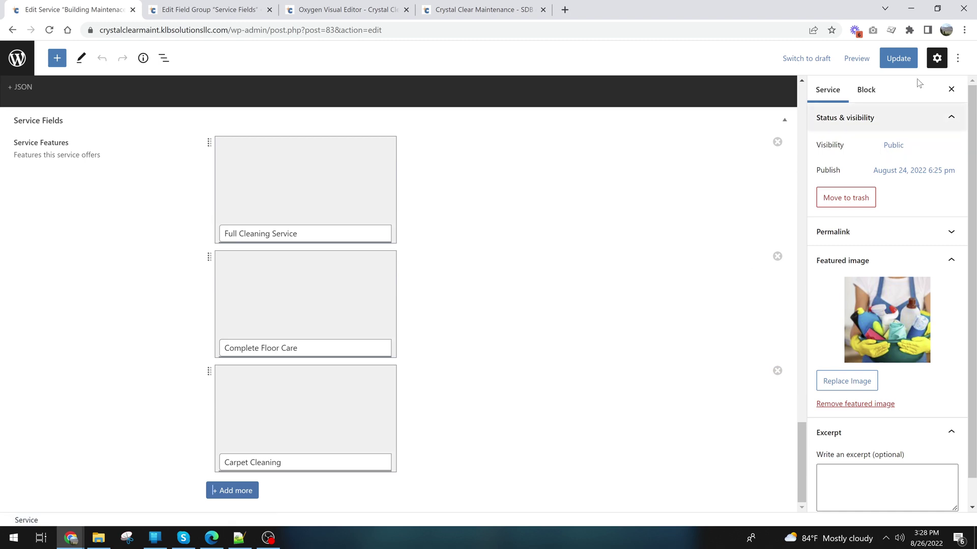
{"action": "left_click", "coordinate": [896, 58]}
- Reload the live homepage to check the Building Maintenace card, and review the Service Features field's Prepend text HTML
{"action": "left_click", "coordinate": [484, 9]}
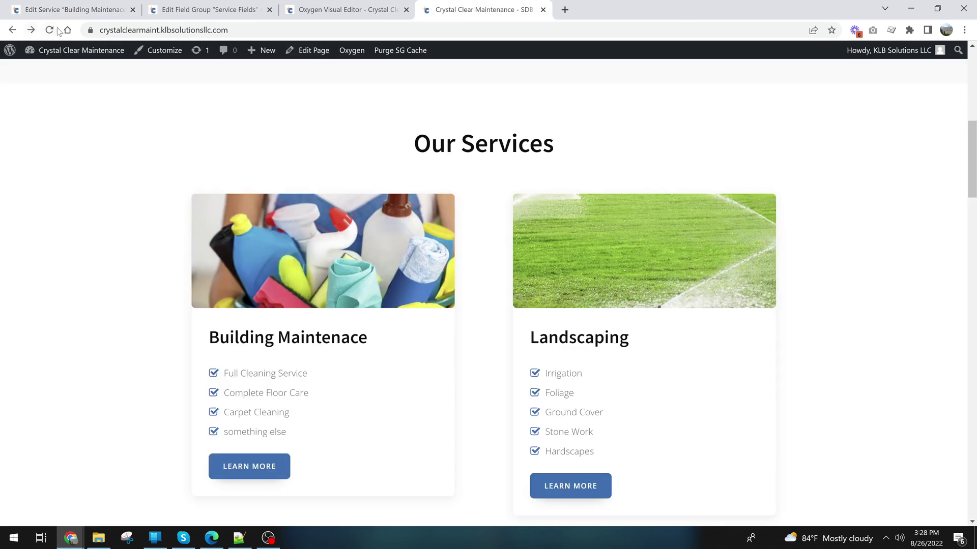
{"action": "left_click", "coordinate": [51, 30]}
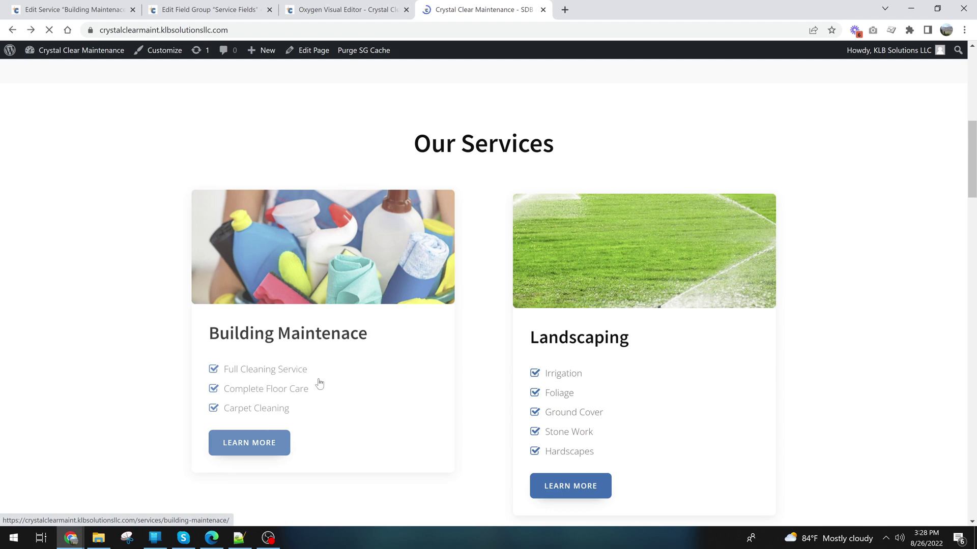
{"action": "left_click", "coordinate": [320, 7]}
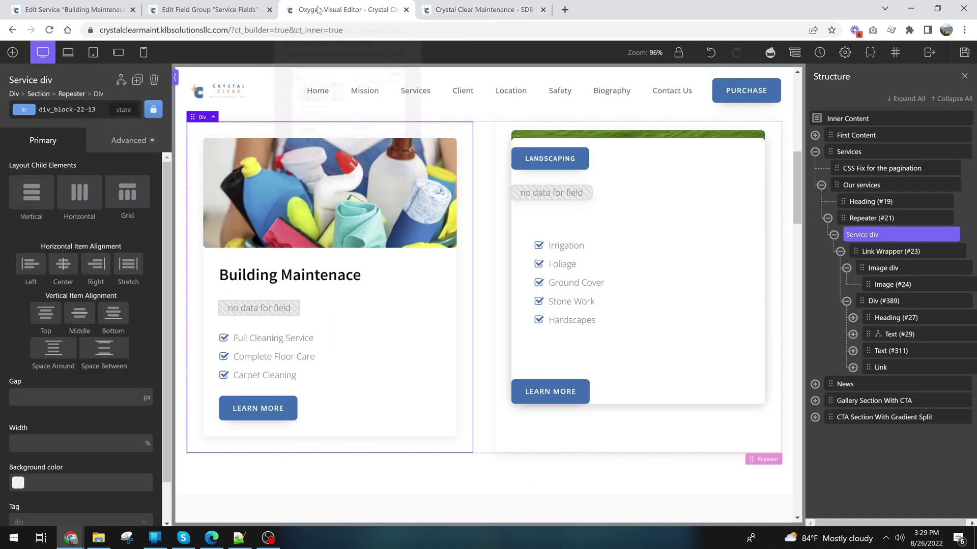
{"action": "left_click", "coordinate": [189, 13]}
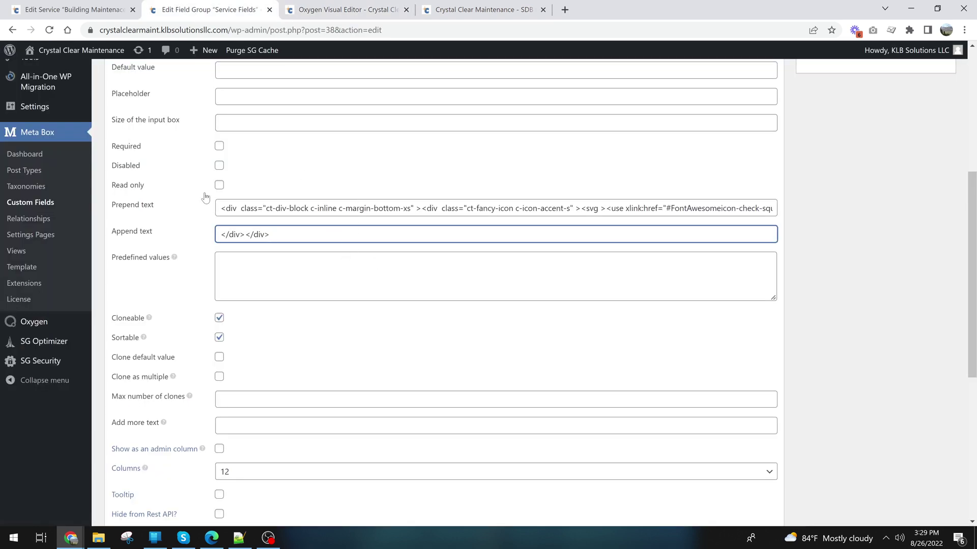
{"action": "left_click_drag", "start_coordinate": [225, 209], "coordinate": [783, 208]}
- Open the Building Maintenace card's feature list text in Oxygen and view the Service Features Meta Box field options for inserting dynamic data
{"action": "left_click", "coordinate": [296, 7]}
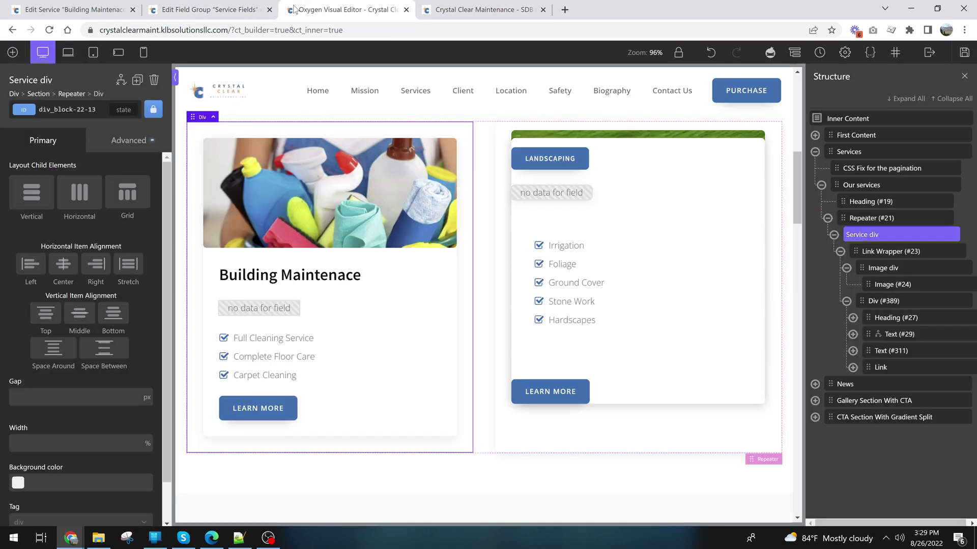
{"action": "left_click", "coordinate": [279, 340]}
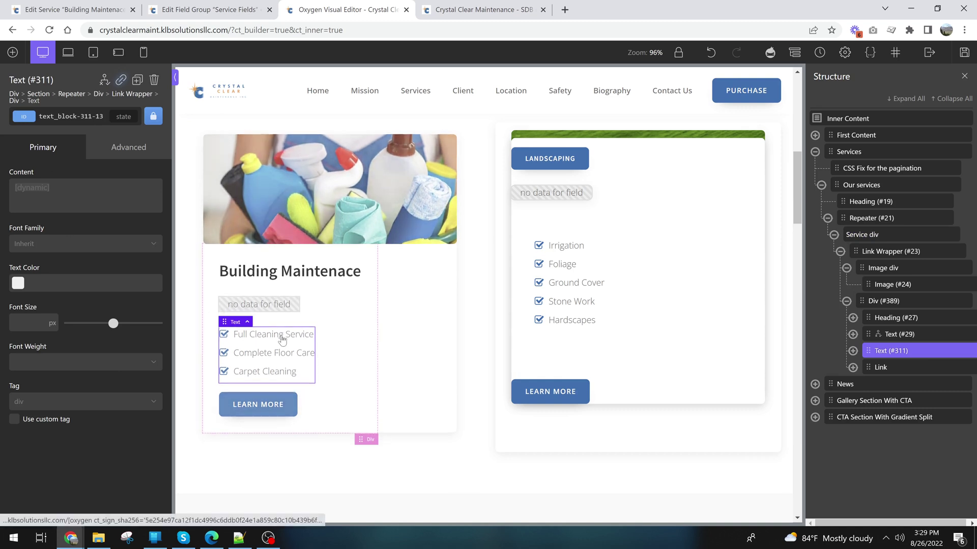
{"action": "double_click", "coordinate": [282, 338]}
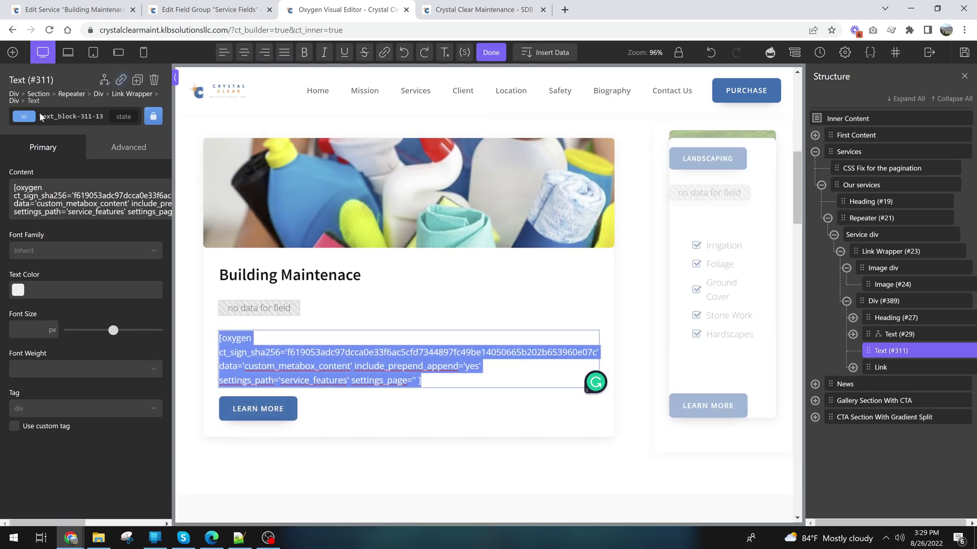
{"action": "left_click", "coordinate": [557, 59]}
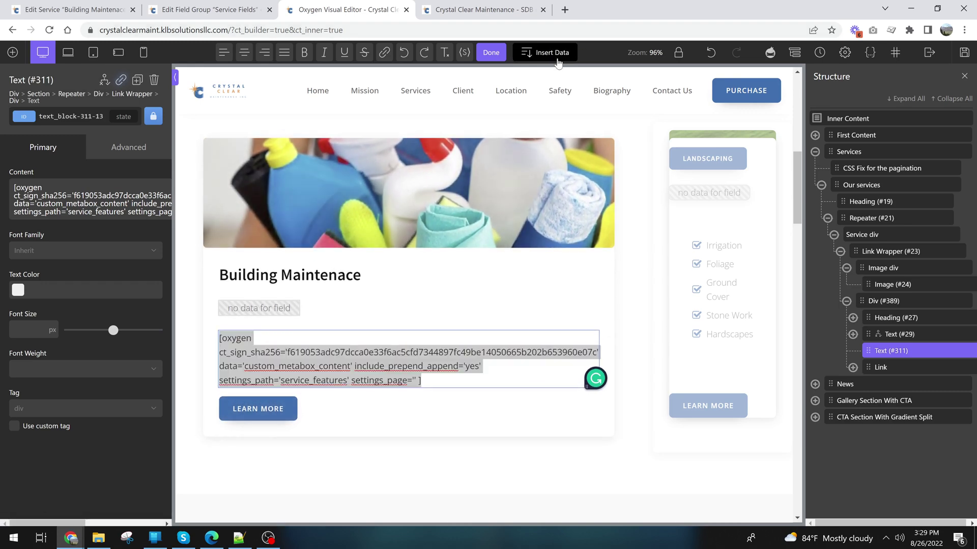
{"action": "left_click", "coordinate": [625, 181]}
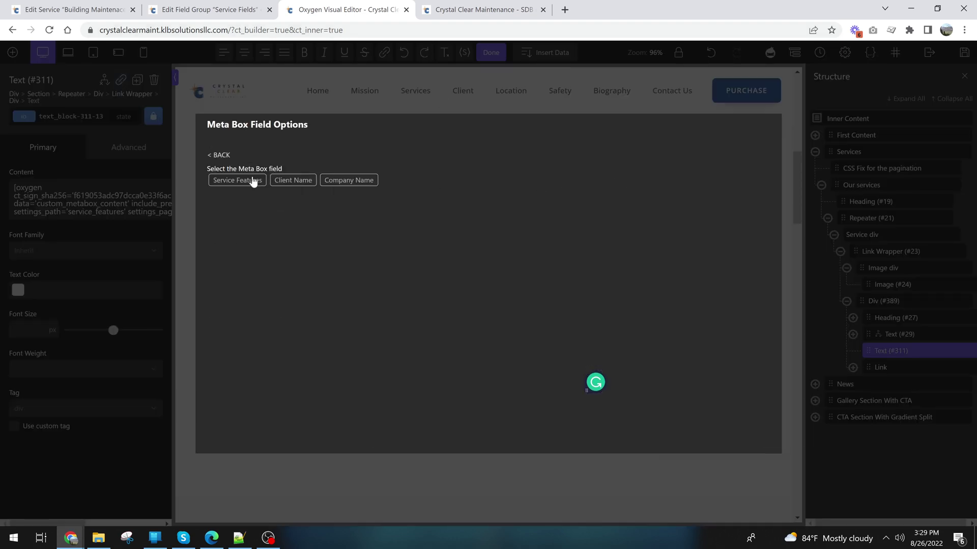
{"action": "left_click", "coordinate": [237, 183]}
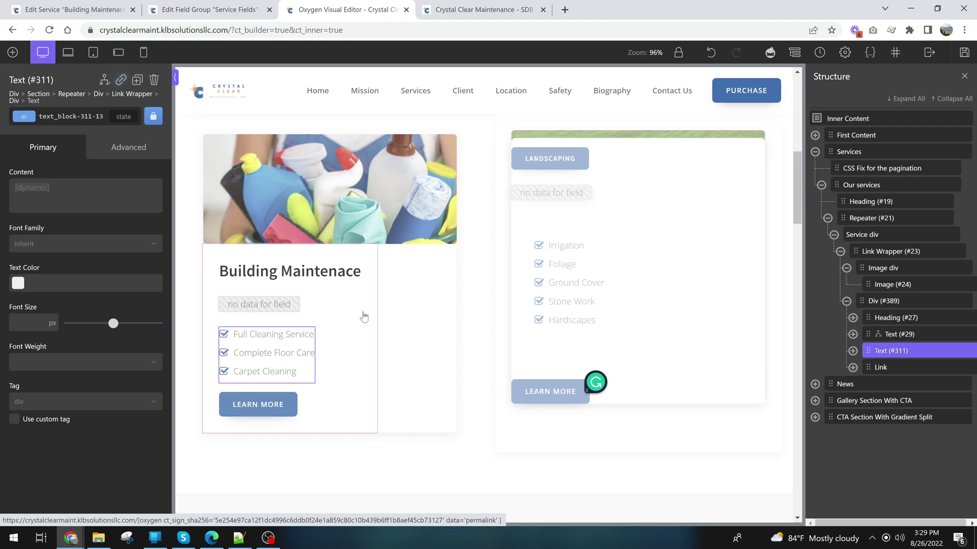
- Look over the rest of the homepage in Oxygen and examine the feature list text's Layout settings
{"action": "scroll", "coordinate": [362, 320], "scroll_direction": "down", "scroll_amount": 8}
{"action": "scroll", "coordinate": [416, 351], "scroll_direction": "down", "scroll_amount": 12}
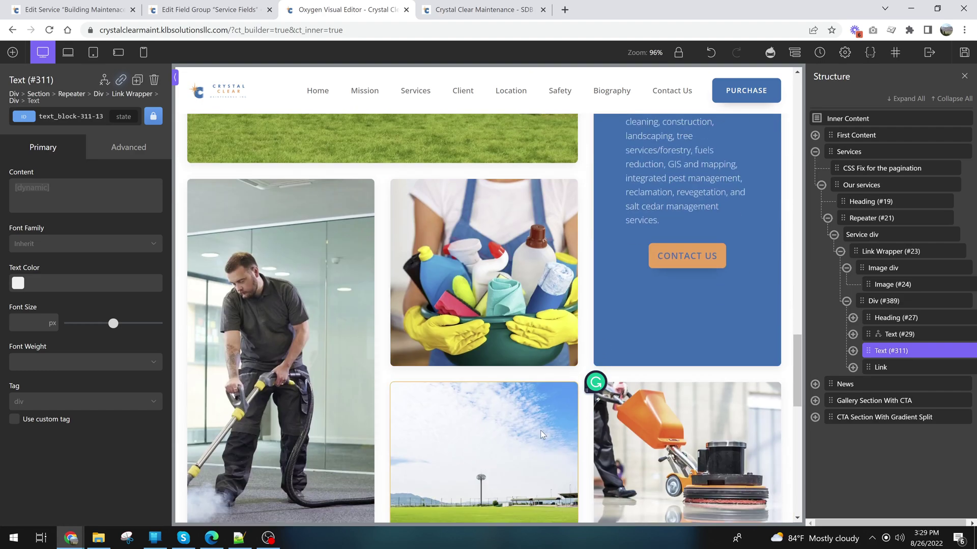
{"action": "scroll", "coordinate": [541, 473], "scroll_direction": "down", "scroll_amount": 2}
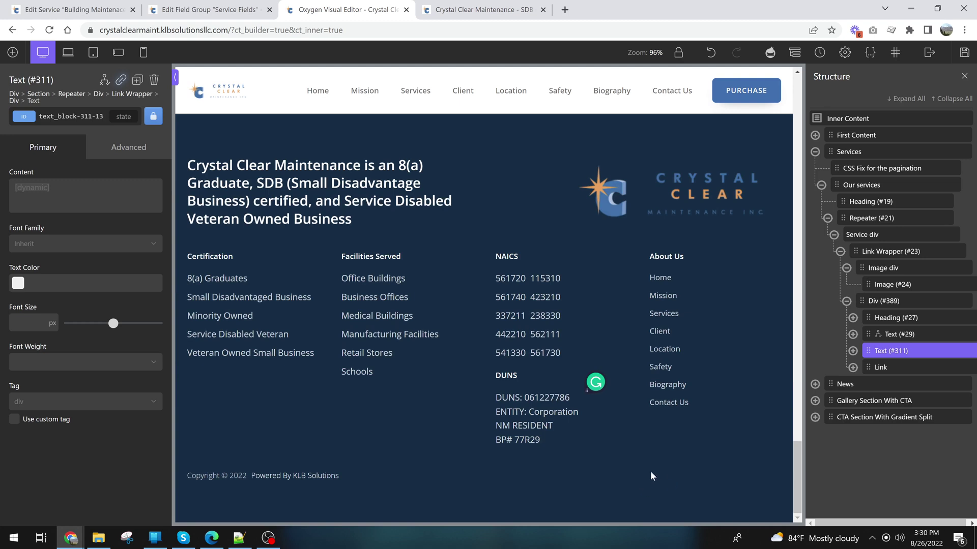
{"action": "left_click", "coordinate": [116, 148]}
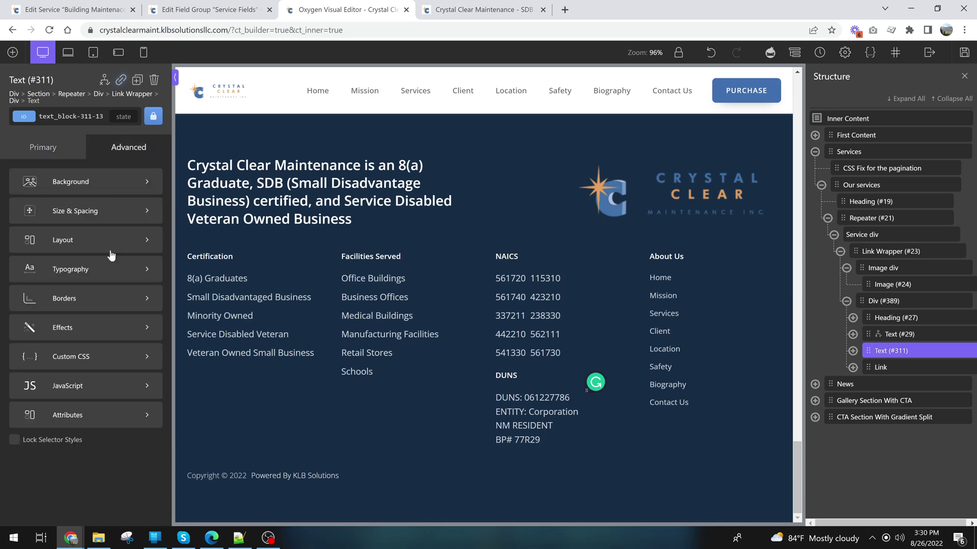
{"action": "left_click", "coordinate": [64, 236]}
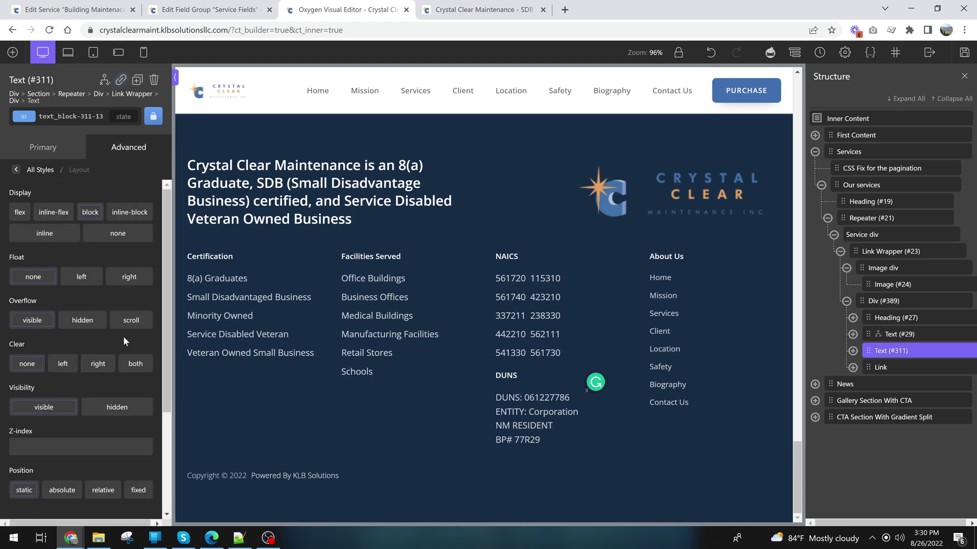
{"action": "scroll", "coordinate": [123, 341], "scroll_direction": "down", "scroll_amount": 3}
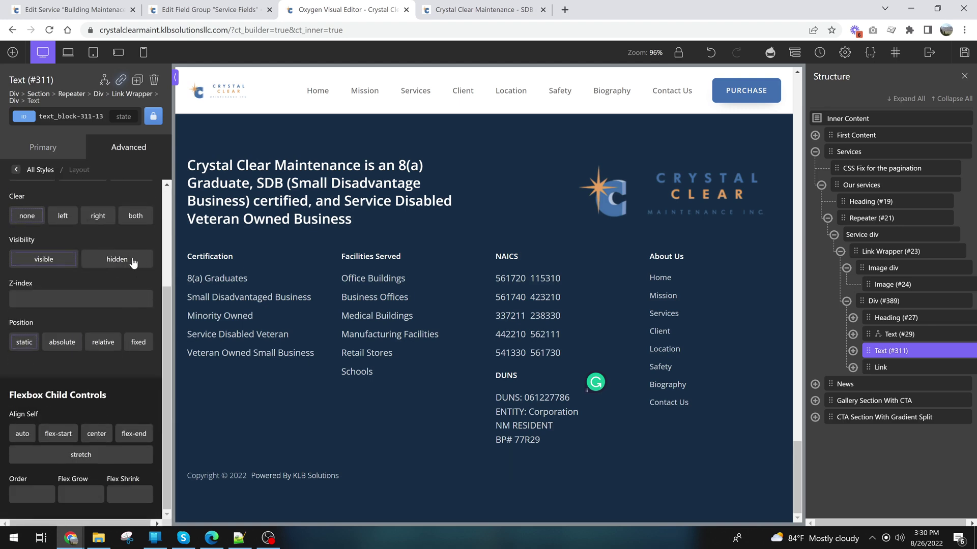
{"action": "scroll", "coordinate": [132, 262], "scroll_direction": "up", "scroll_amount": 2}
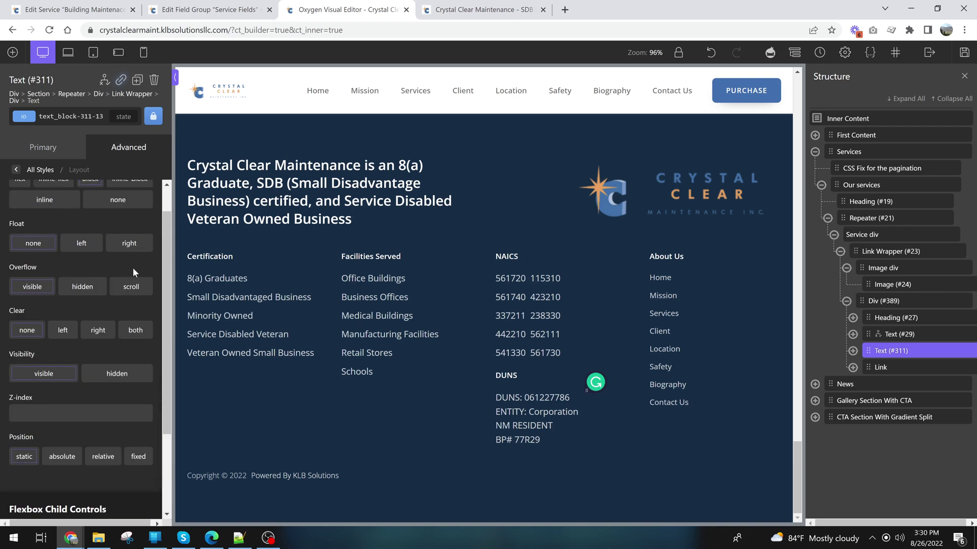
{"action": "scroll", "coordinate": [108, 303], "scroll_direction": "up", "scroll_amount": 1}
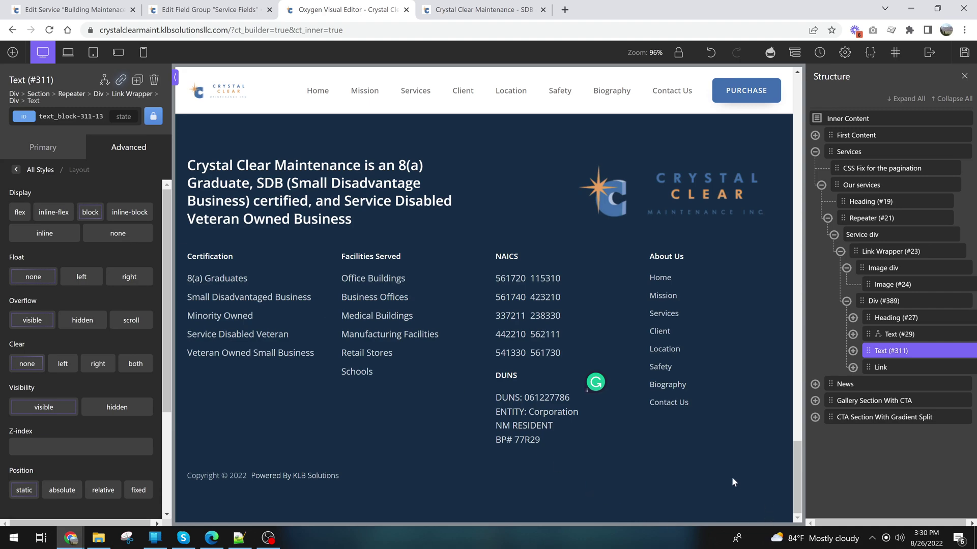
{"action": "scroll", "coordinate": [625, 451], "scroll_direction": "up", "scroll_amount": 10}
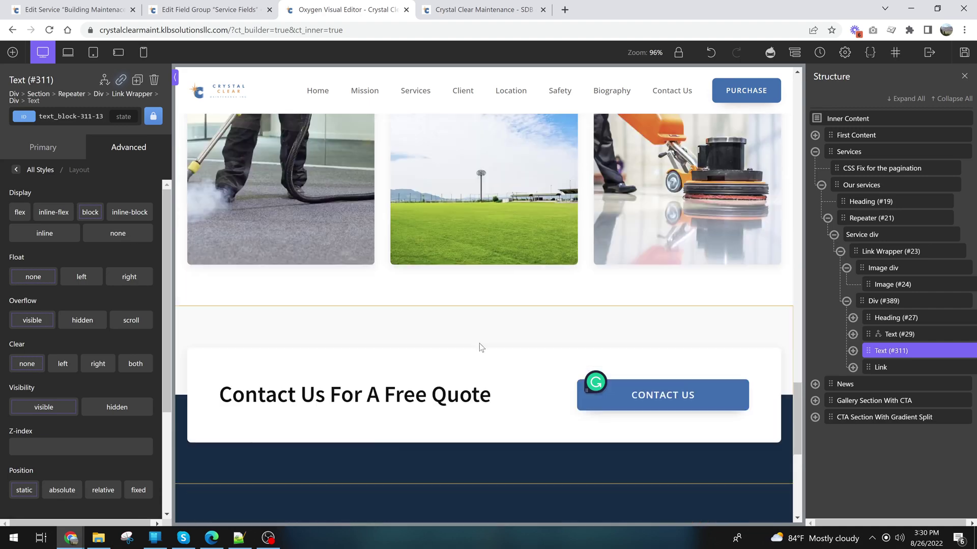
{"action": "scroll", "coordinate": [393, 318], "scroll_direction": "up", "scroll_amount": 10}
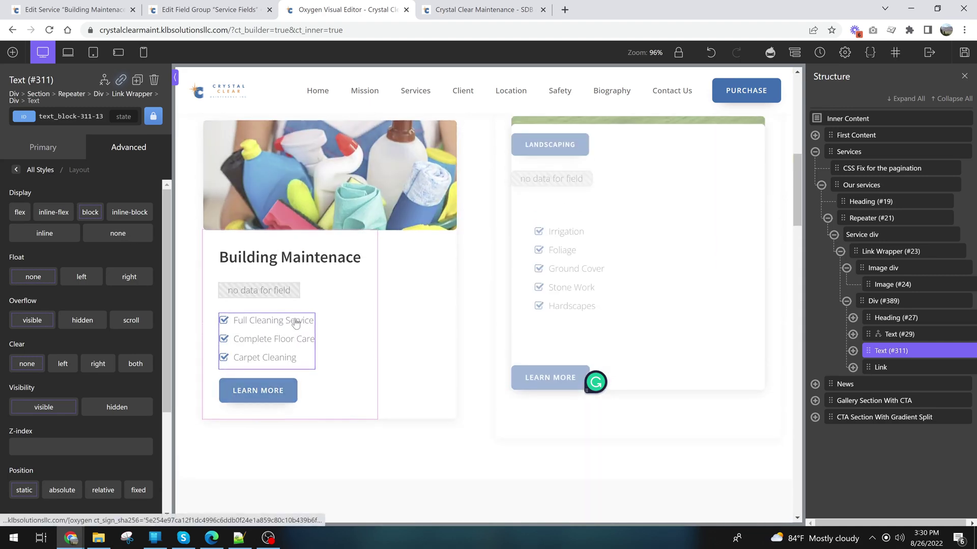
- Save the Oxygen layout and reload the live homepage to check the service cards
{"action": "left_click", "coordinate": [965, 52]}
{"action": "key", "text": "ctrl+Tab"}
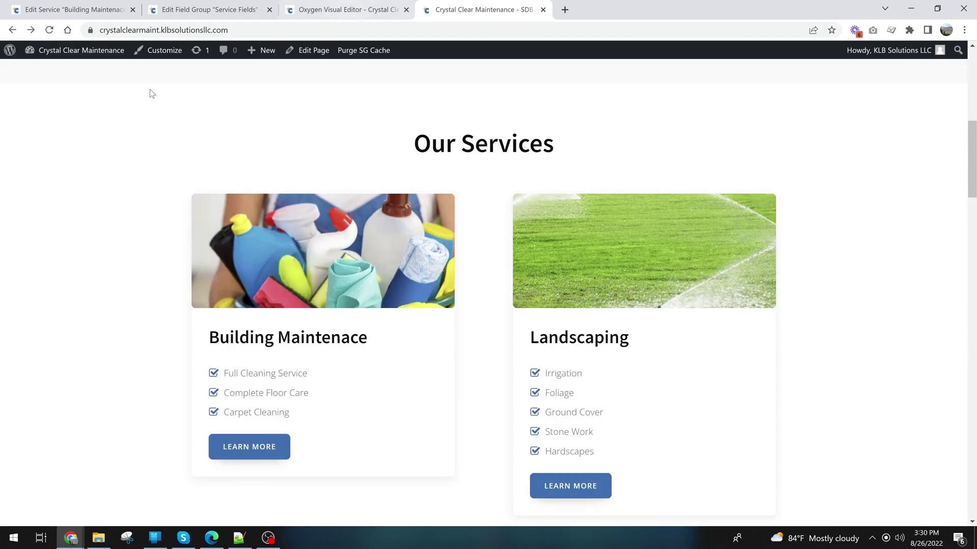
{"action": "left_click", "coordinate": [49, 31]}
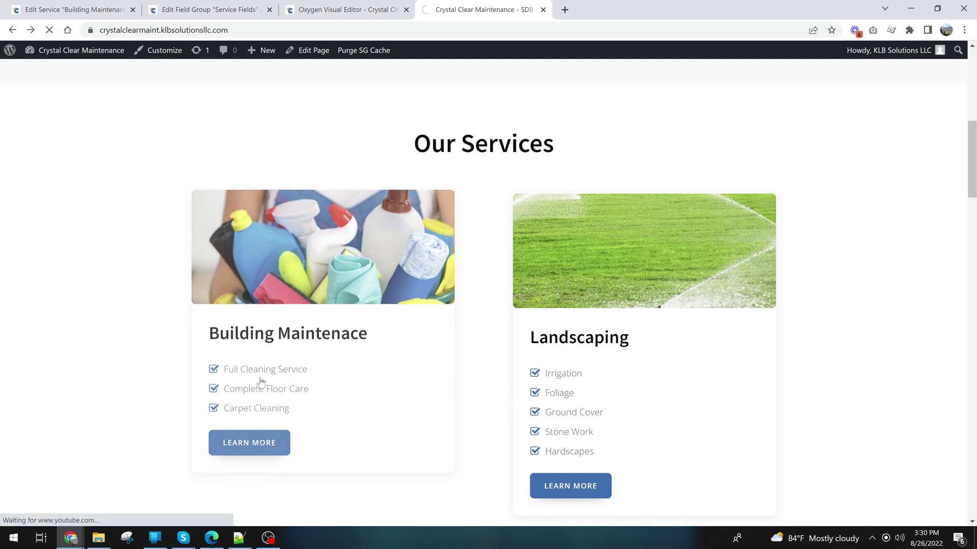
- Review the Prepend text, Append text, Cloneable and Sortable settings of the Service Features field
{"action": "left_click", "coordinate": [328, 9]}
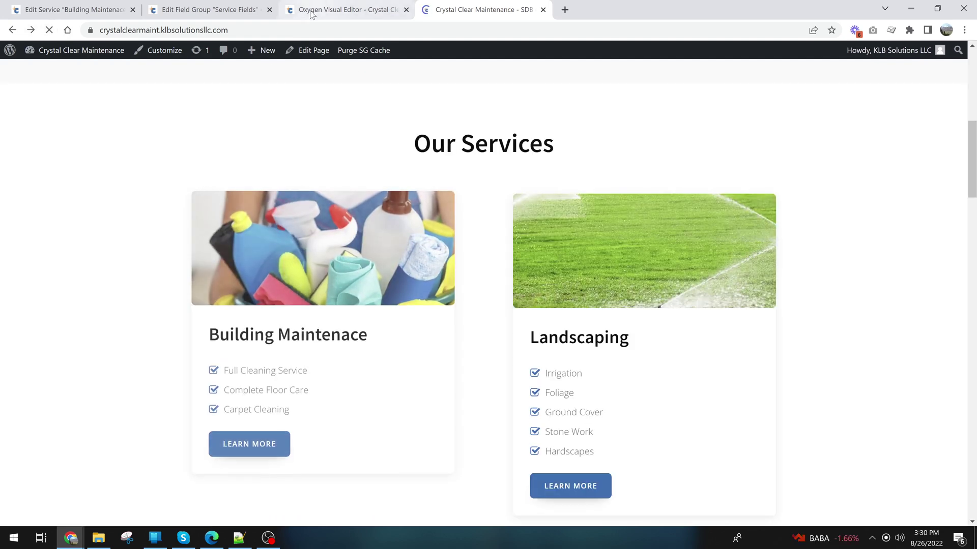
{"action": "left_click", "coordinate": [184, 6]}
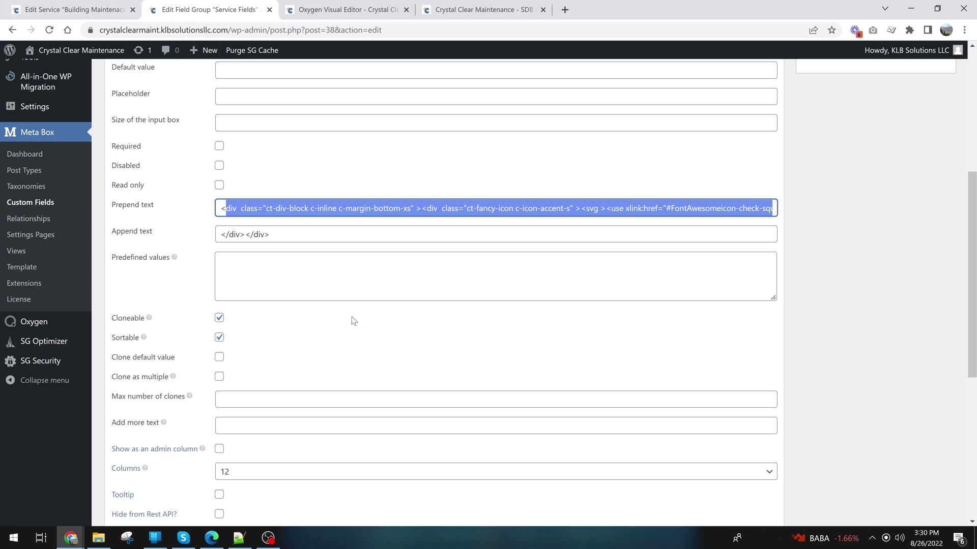
{"action": "scroll", "coordinate": [335, 315], "scroll_direction": "down", "scroll_amount": 3}
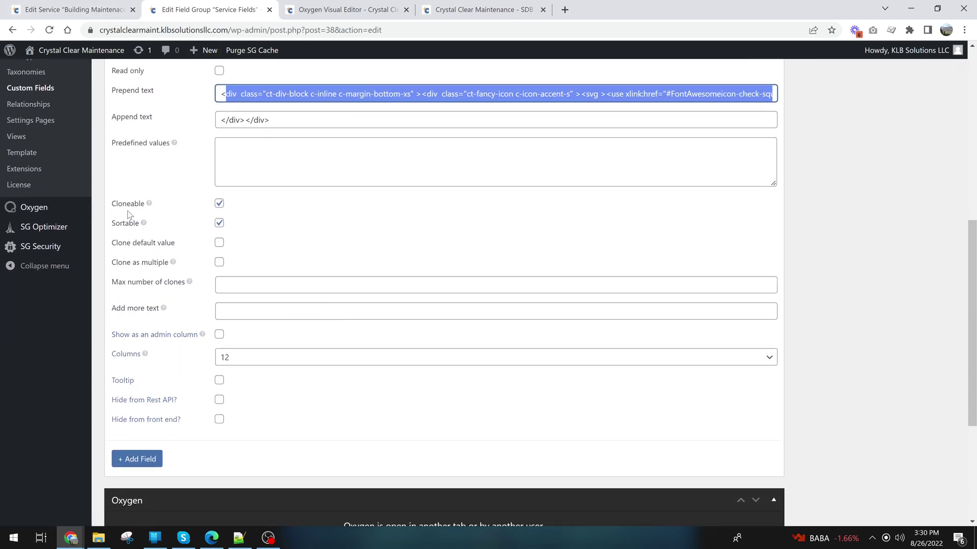
{"action": "scroll", "coordinate": [31, 188], "scroll_direction": "up", "scroll_amount": 2}
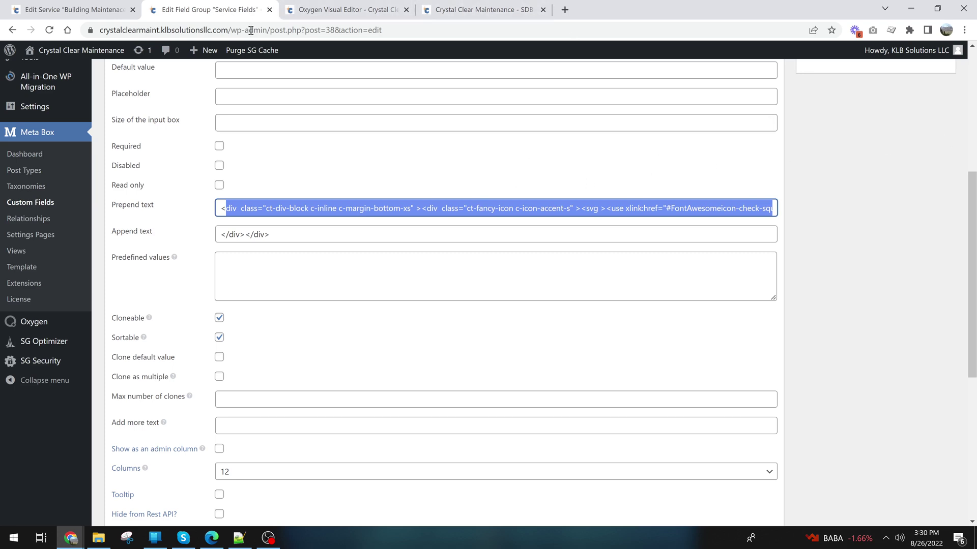
{"action": "left_click", "coordinate": [268, 539]}
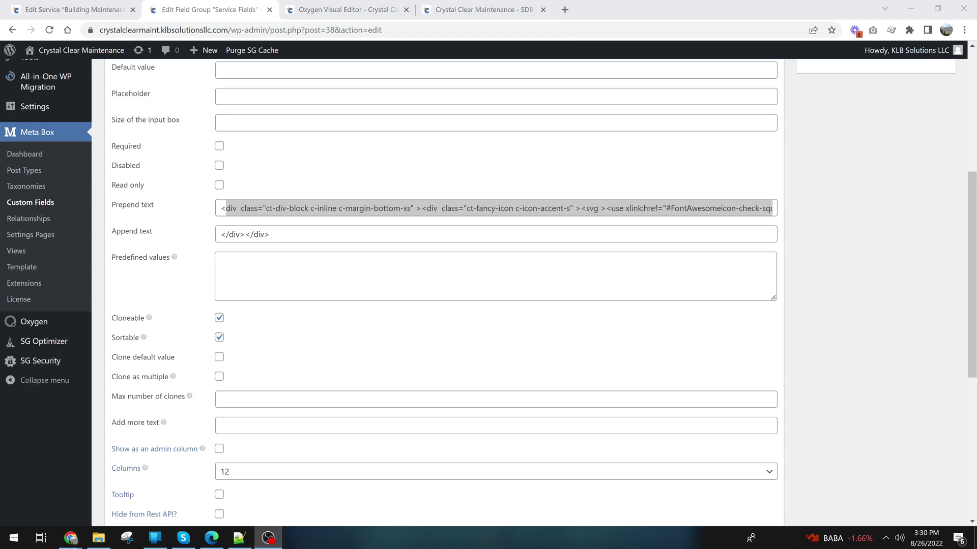